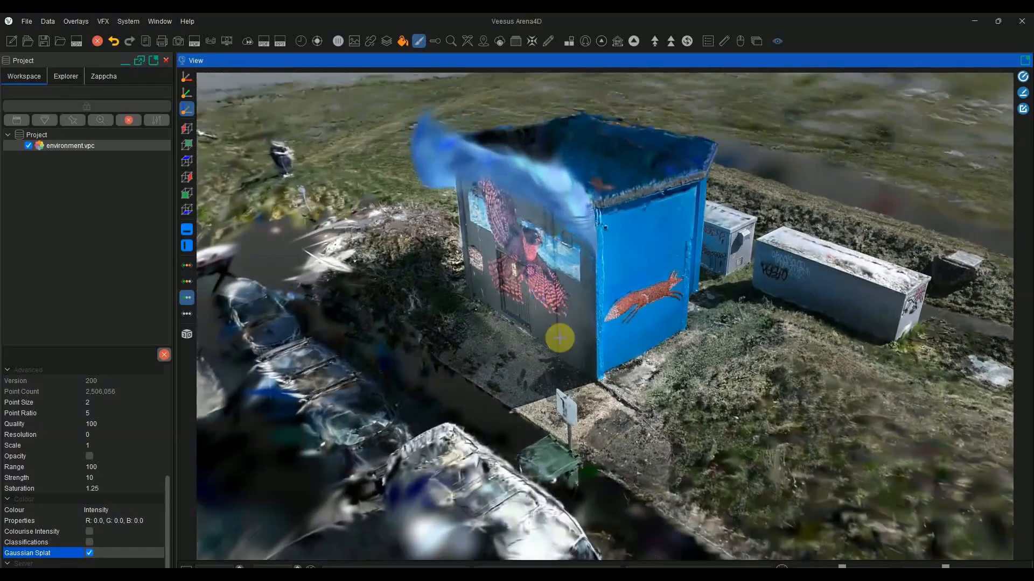
Add a clip box at the mural wall of the blue building, near its smeared roof edge.
left_click_drag(558, 339, 630, 383)
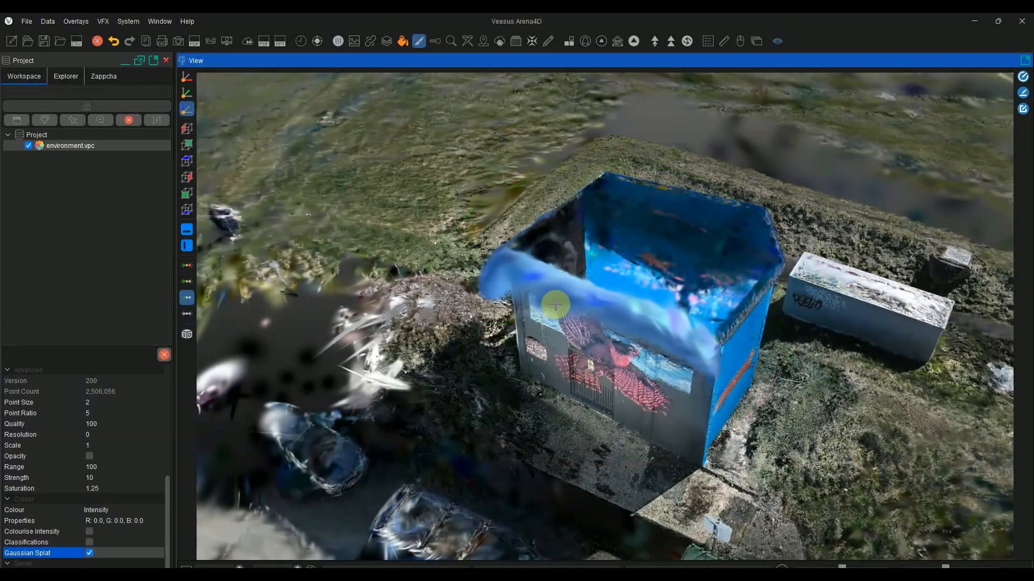
double_click(571, 294)
left_click_drag(515, 330, 750, 347)
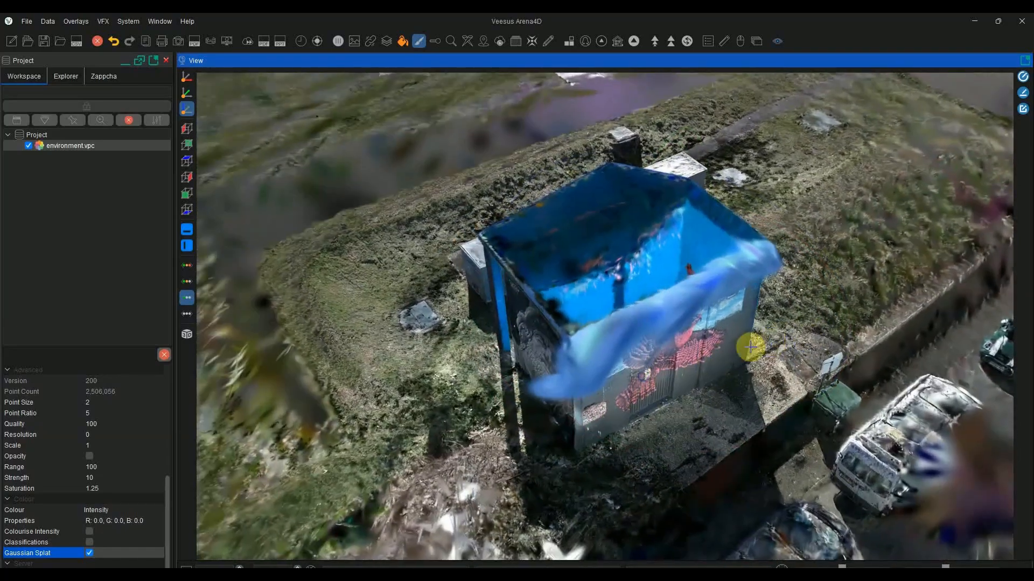
scroll(724, 384, "up", 3)
left_click_drag(724, 384, 905, 281)
left_click_drag(753, 344, 581, 376)
right_click(584, 379)
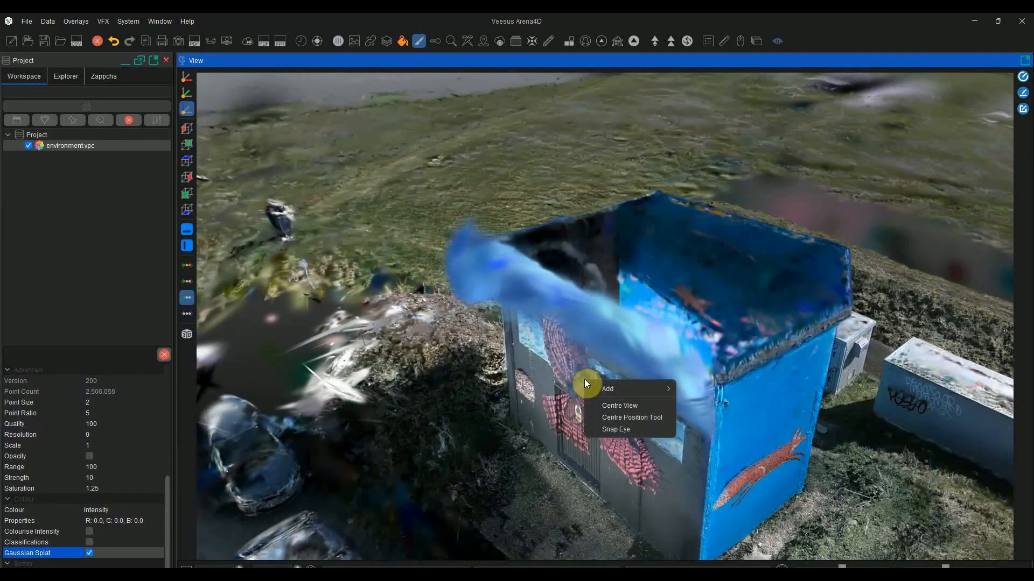
mouse_move(599, 388)
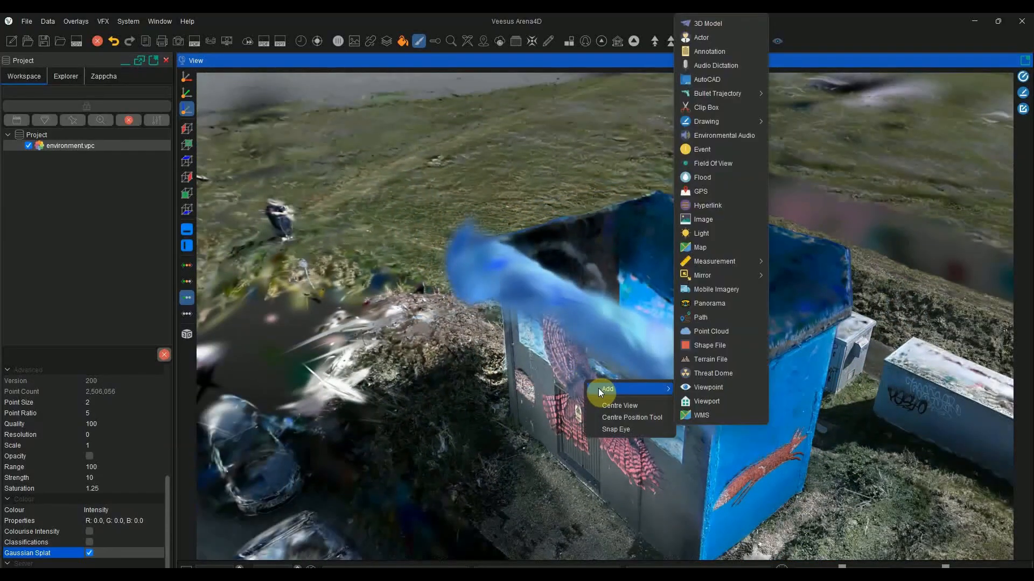
left_click(706, 108)
left_click(532, 324)
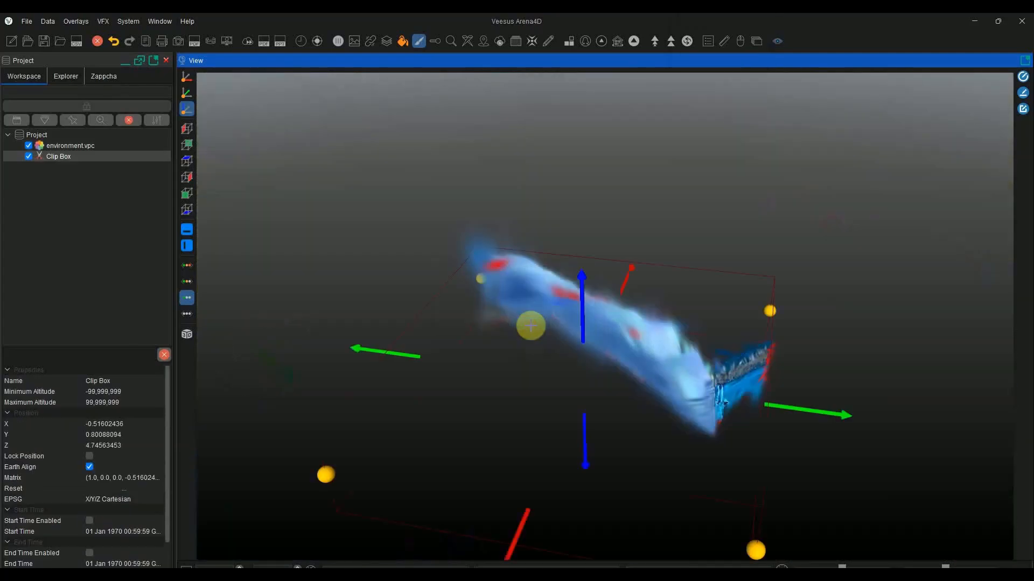
Enlarge the clip box around the smeared roof edge and turn off Gaussian Splat display for environment.vpc.
left_click_drag(479, 281, 378, 208)
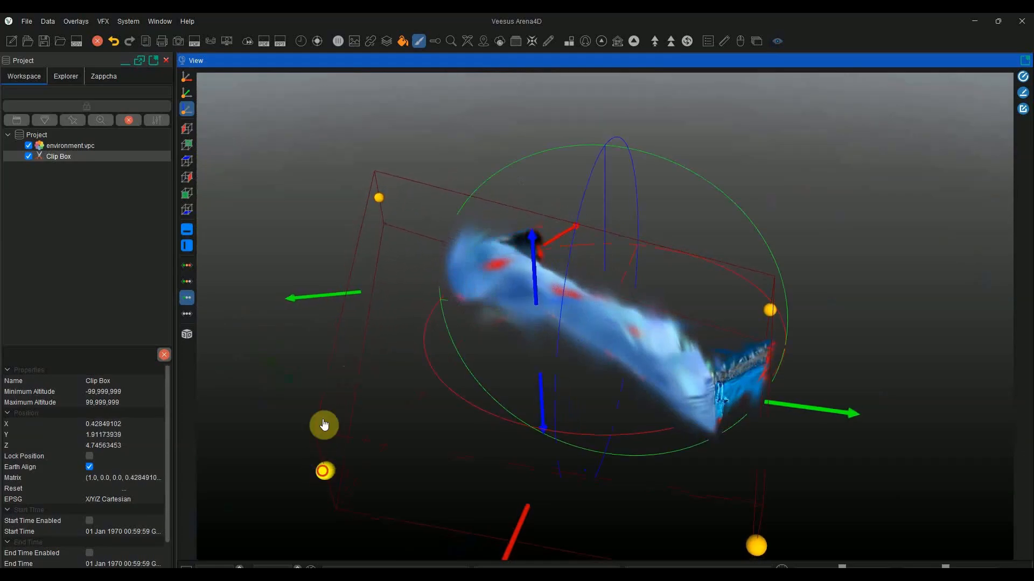
left_click_drag(324, 426, 316, 277)
left_click(80, 146)
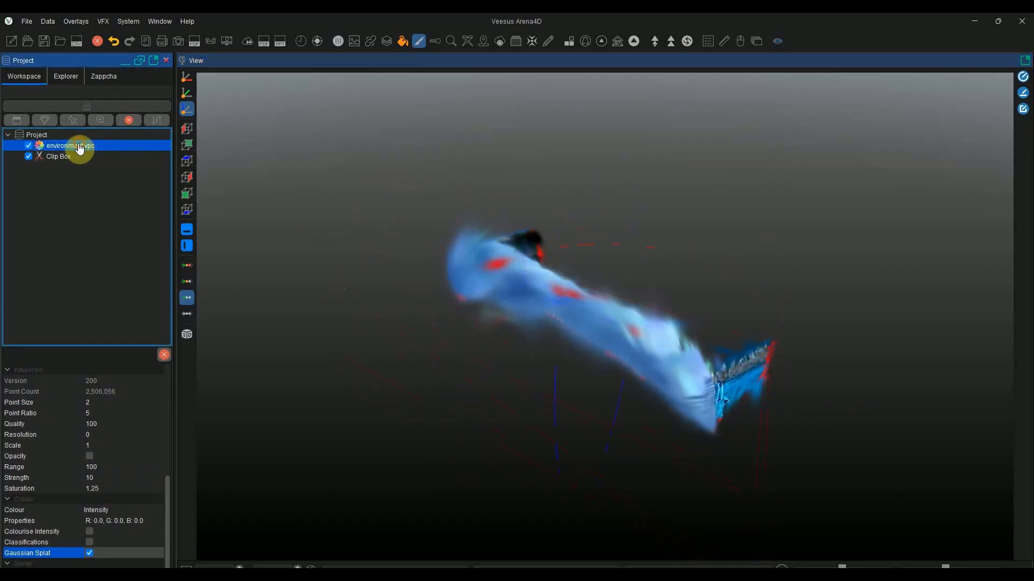
left_click(89, 554)
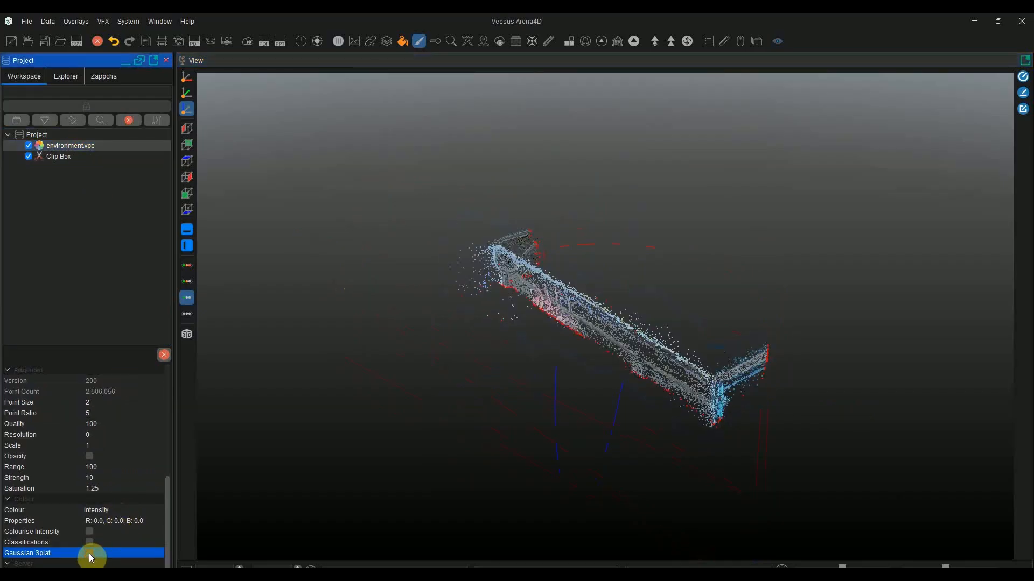
Reshape the clip box by its corners so it spans the front and side roof edges.
left_click(57, 162)
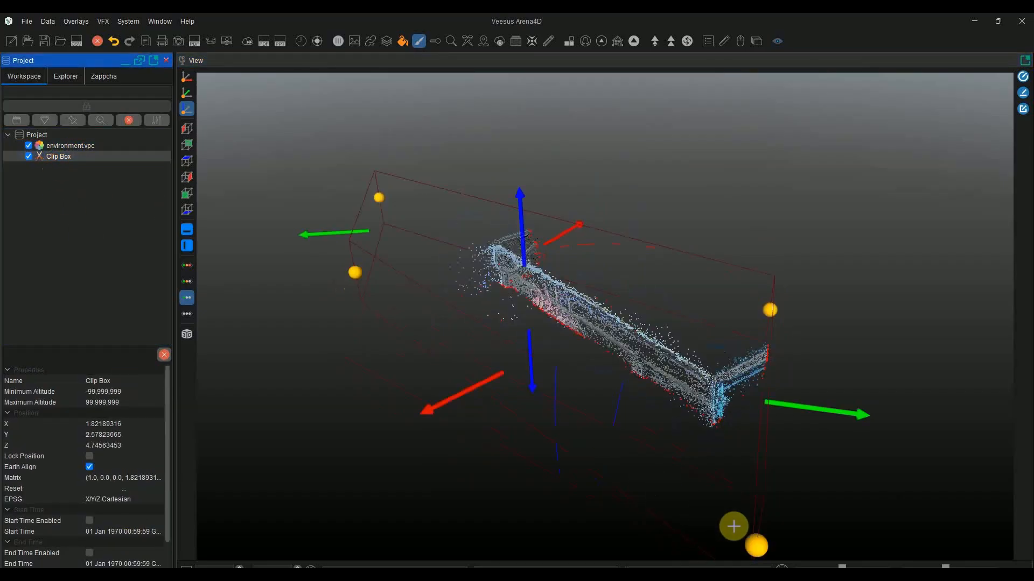
left_click(617, 519)
left_click_drag(617, 518, 639, 516)
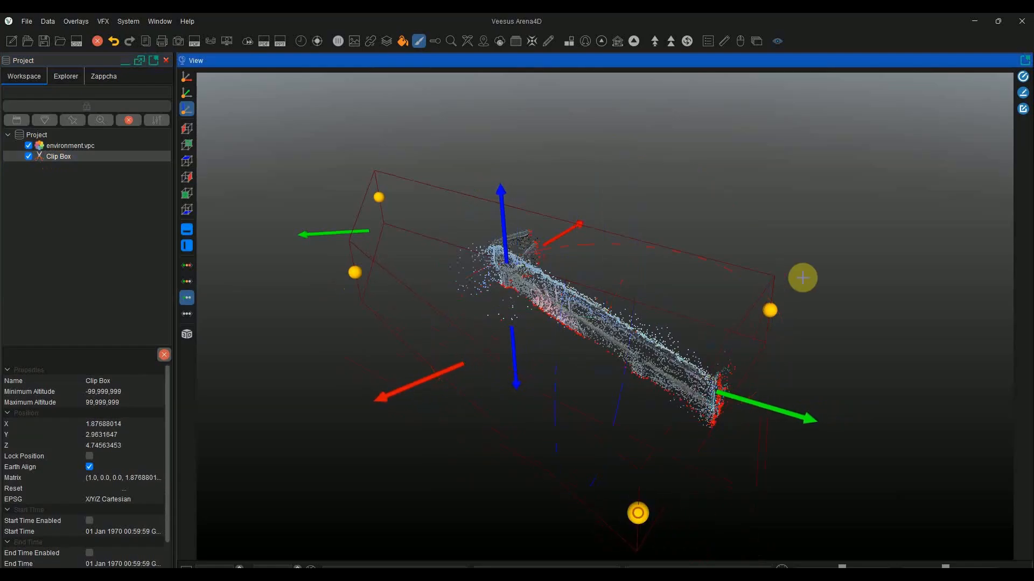
left_click_drag(772, 308, 911, 408)
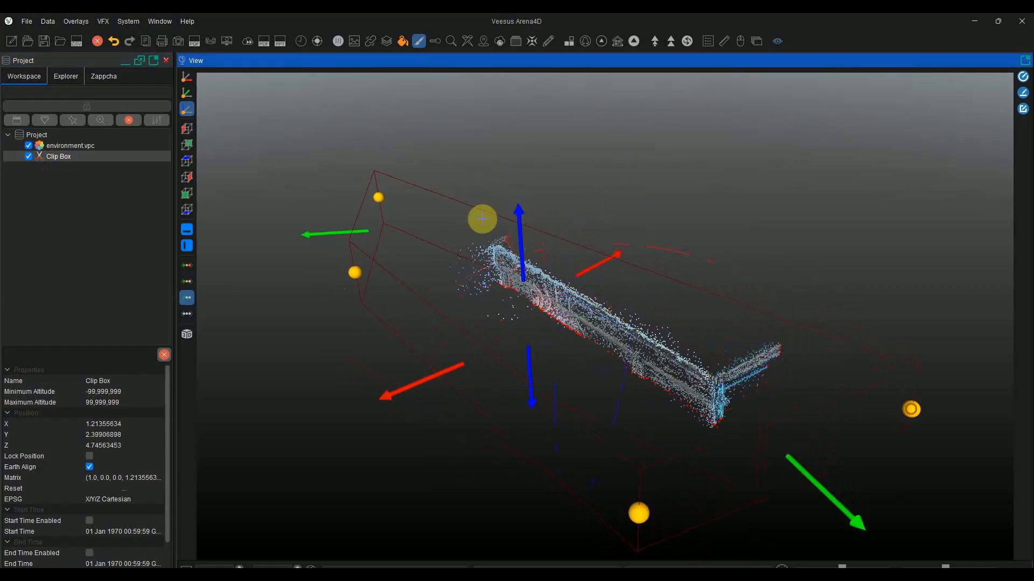
left_click_drag(474, 182, 492, 163)
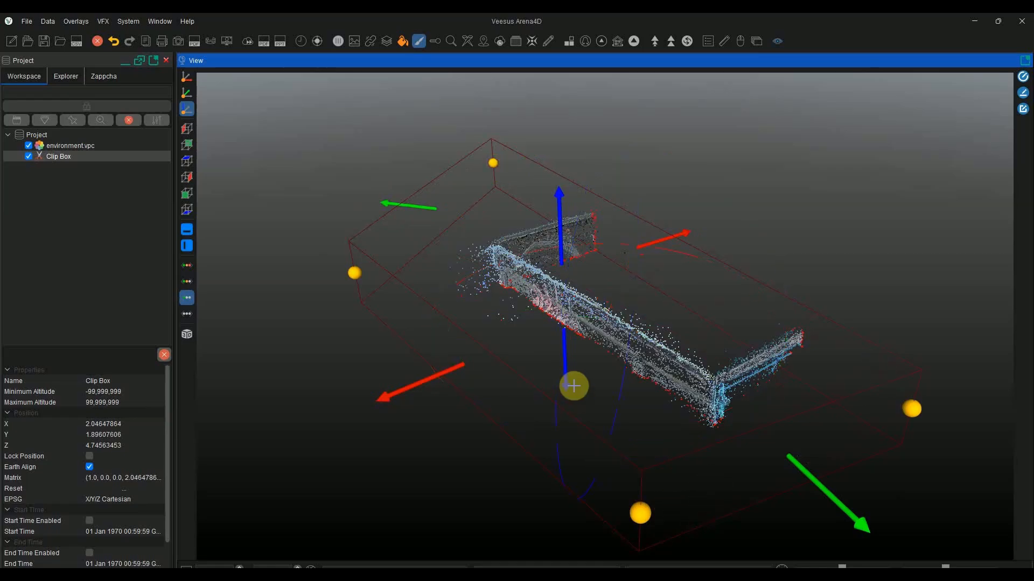
Extend the clip box outwards and raise its lower face to isolate the stray points above the roof edge.
left_click_drag(563, 381, 567, 419)
left_click_drag(469, 406, 348, 441)
left_click_drag(531, 221, 526, 124)
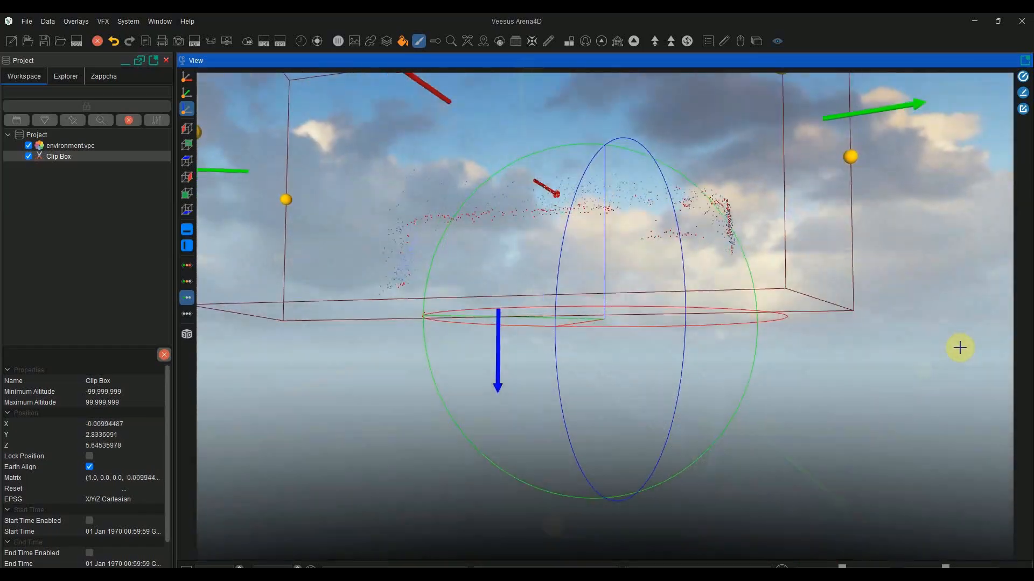
left_click_drag(960, 348, 827, 411)
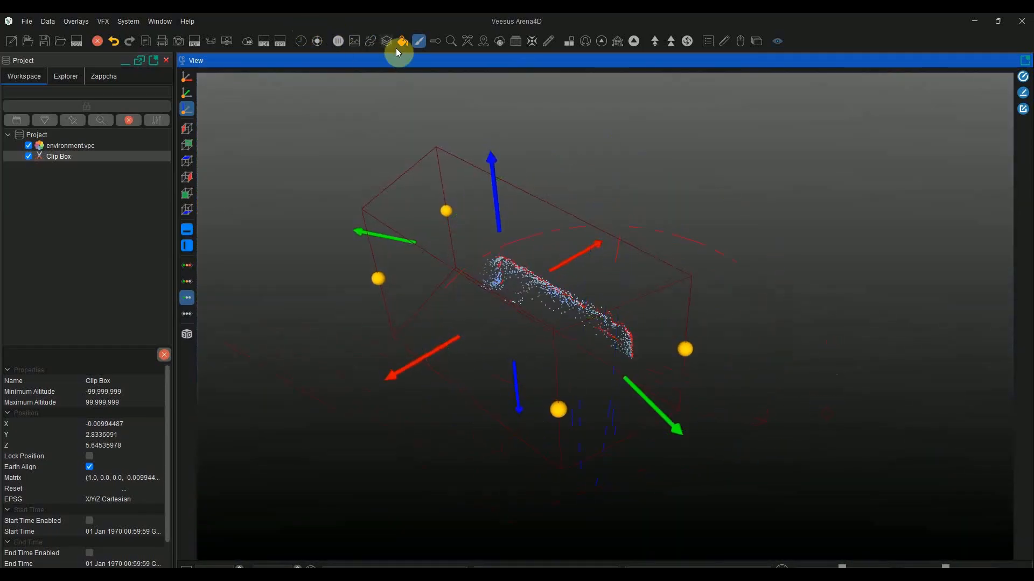
Select all points inside the clip box and delete them.
left_click(419, 41)
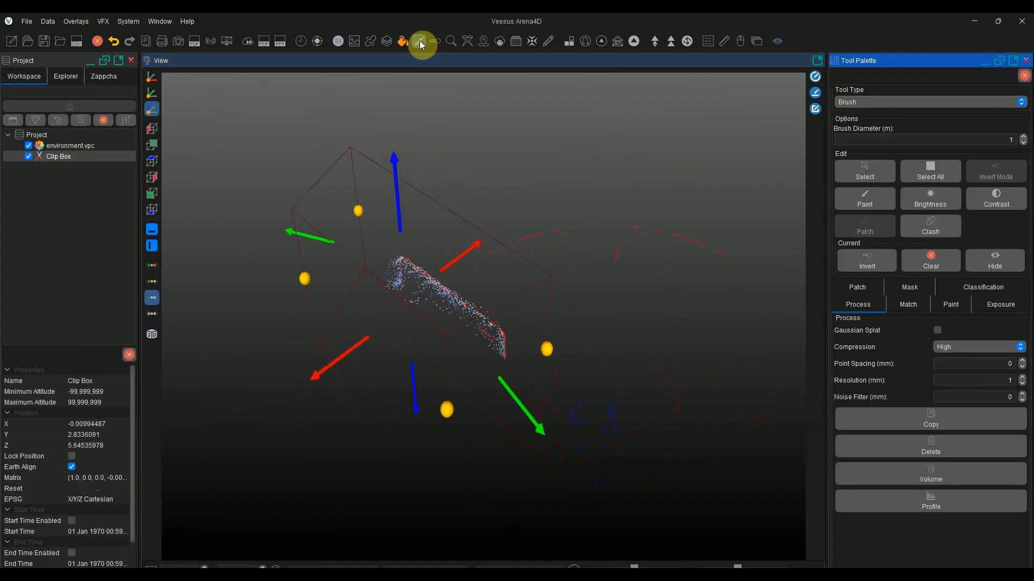
left_click(929, 172)
left_click_drag(671, 336, 476, 398)
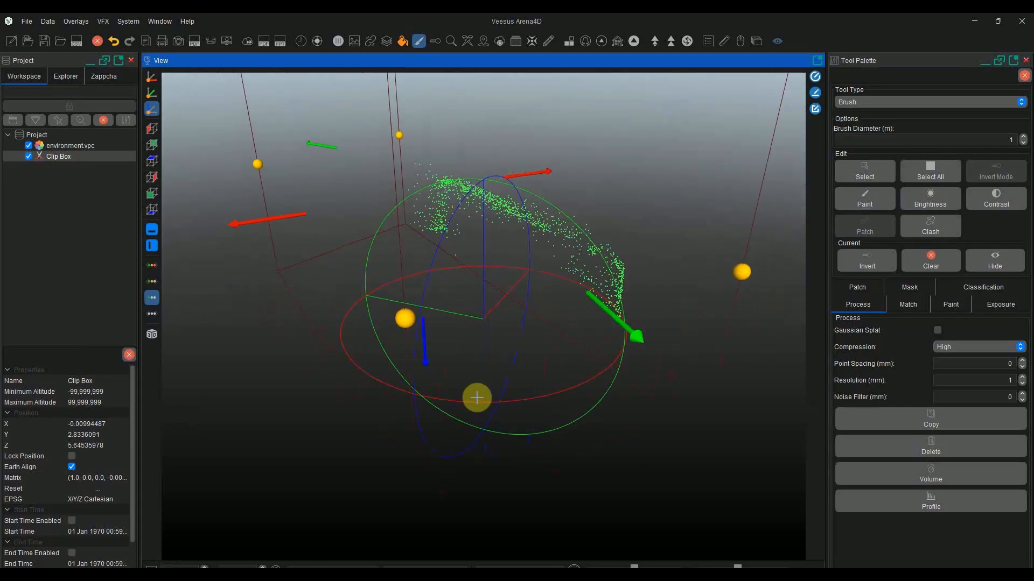
left_click(923, 442)
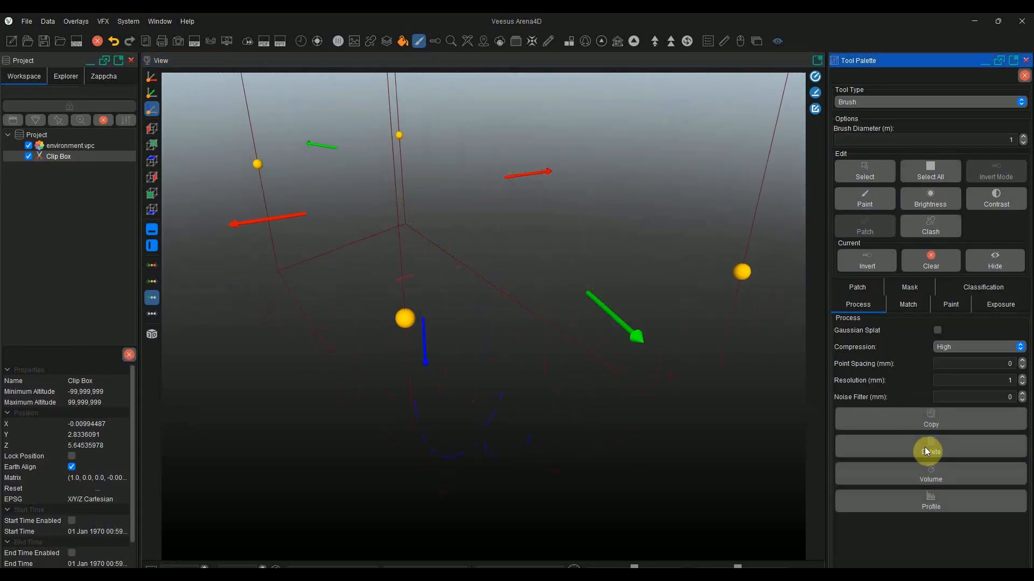
Disable the clip box and turn Gaussian Splat display back on for environment.vpc to check the roof edge.
left_click(29, 159)
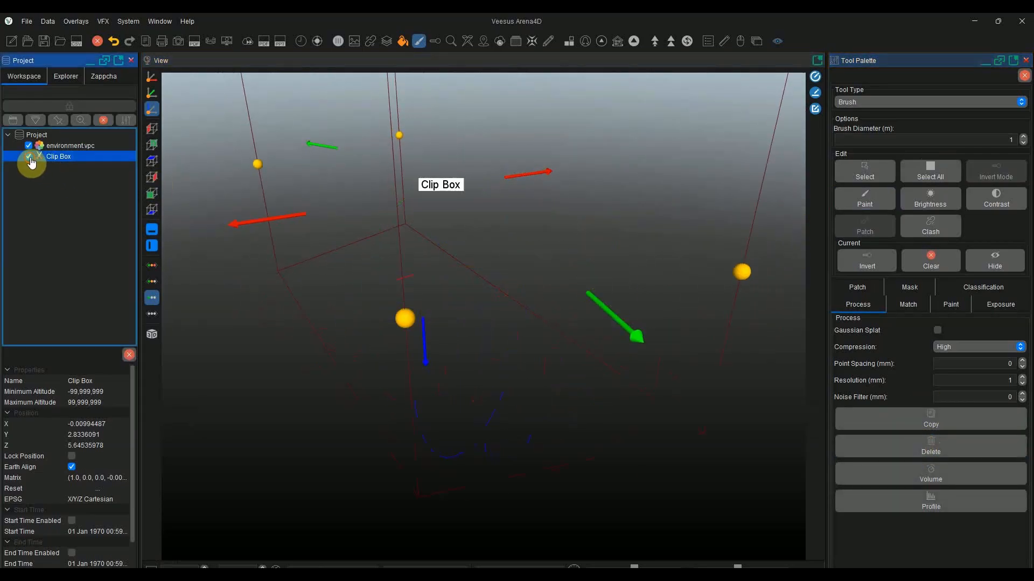
left_click(29, 157)
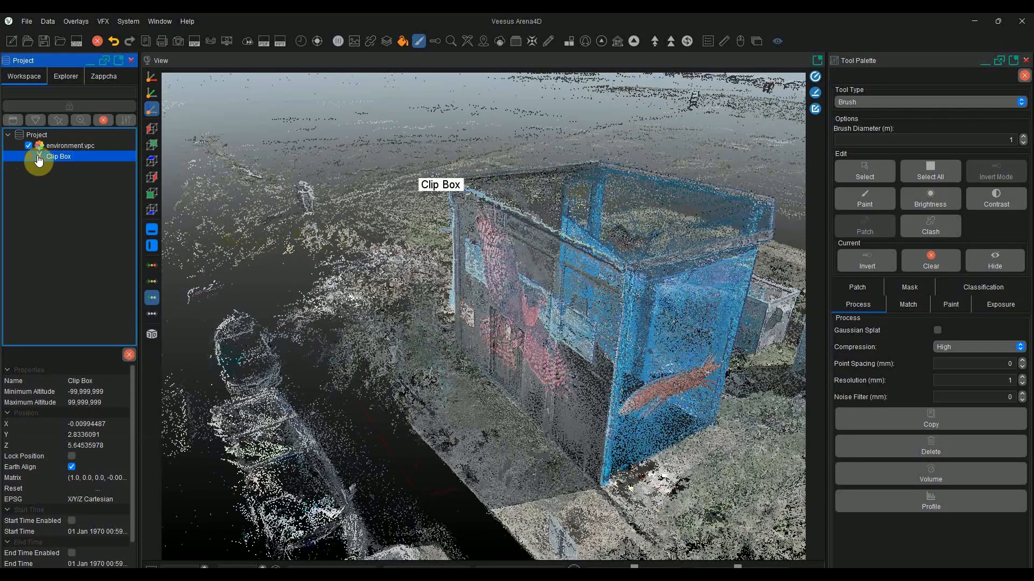
left_click(52, 148)
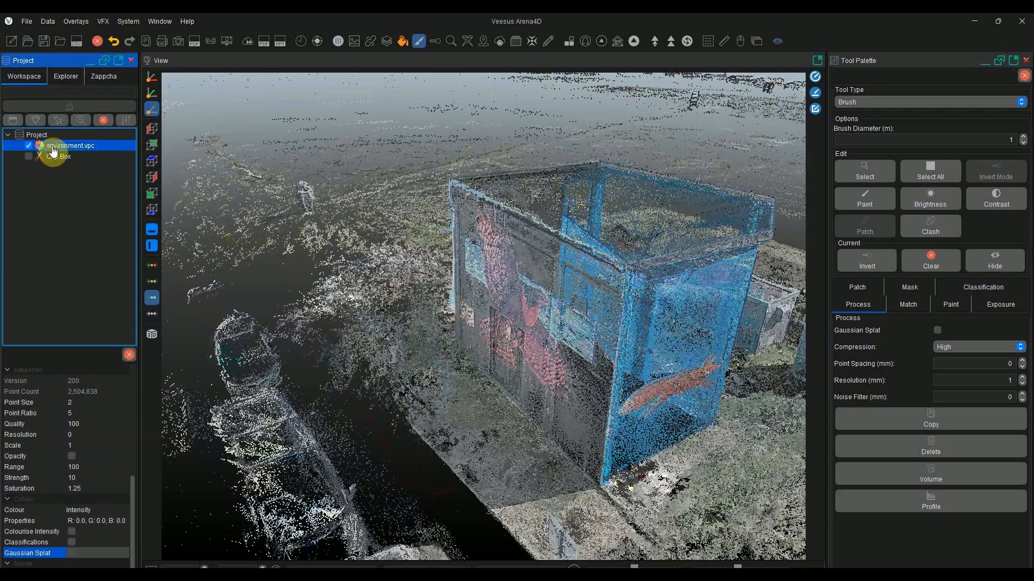
left_click(71, 554)
mouse_move(488, 403)
left_mouse_down()
mouse_move(519, 387)
mouse_move(425, 377)
mouse_move(590, 340)
mouse_move(519, 335)
mouse_move(755, 340)
mouse_move(729, 269)
mouse_move(648, 356)
mouse_move(669, 340)
left_mouse_up()
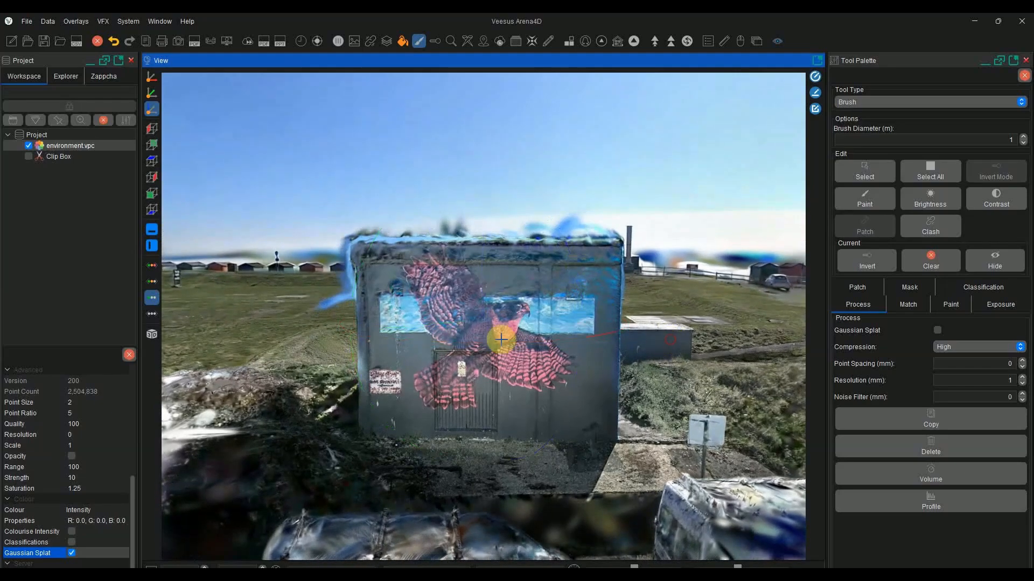
Re-enable the clip box, fit it around the remaining roof-edge points, and delete all points inside it.
left_click(28, 157)
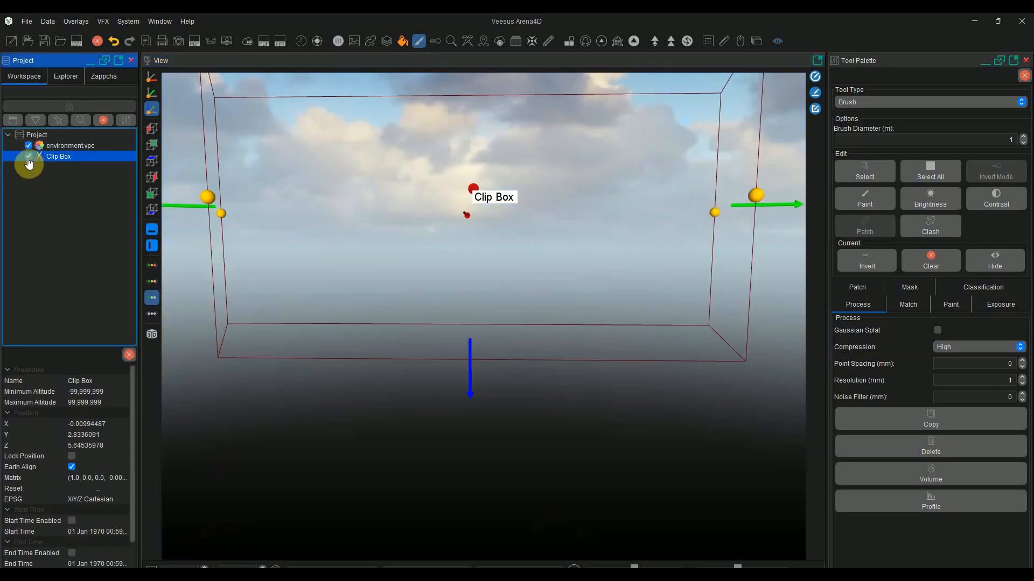
left_click_drag(582, 354, 754, 192)
left_click(932, 172)
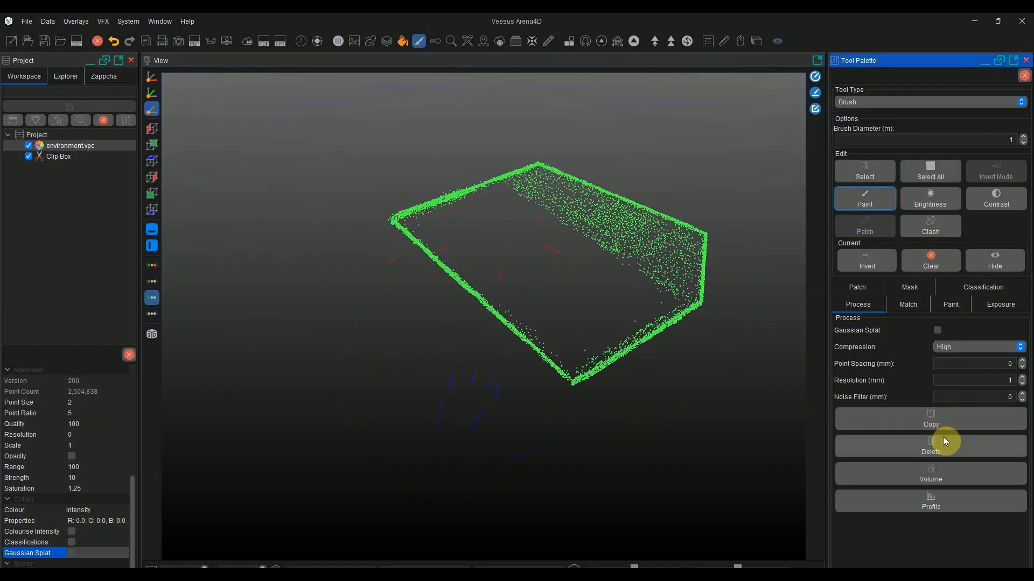
left_click(939, 448)
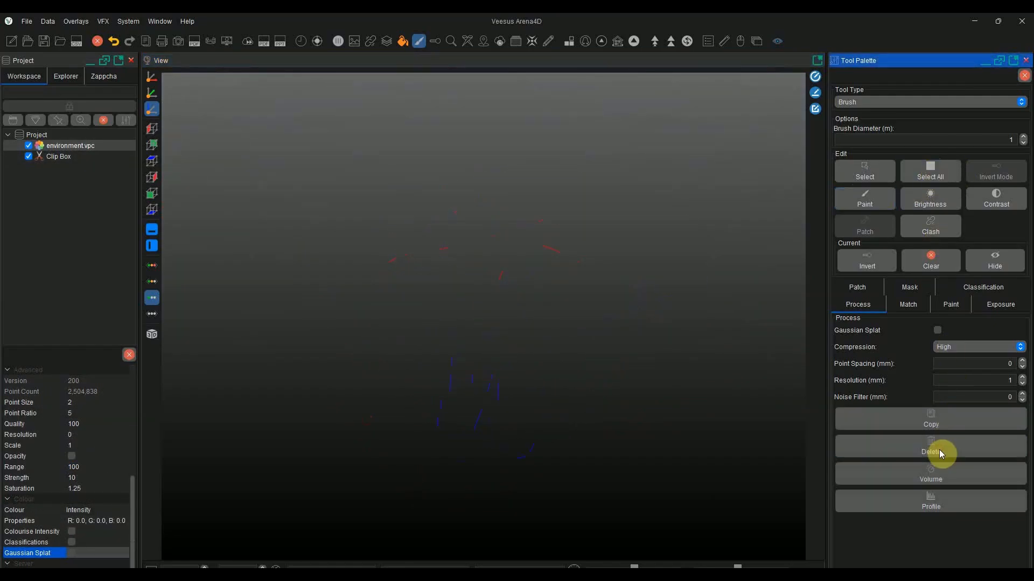
Switch off the clip box and show environment.vpc as a Gaussian splat to inspect the cleaned building.
left_click(30, 161)
left_click(28, 157)
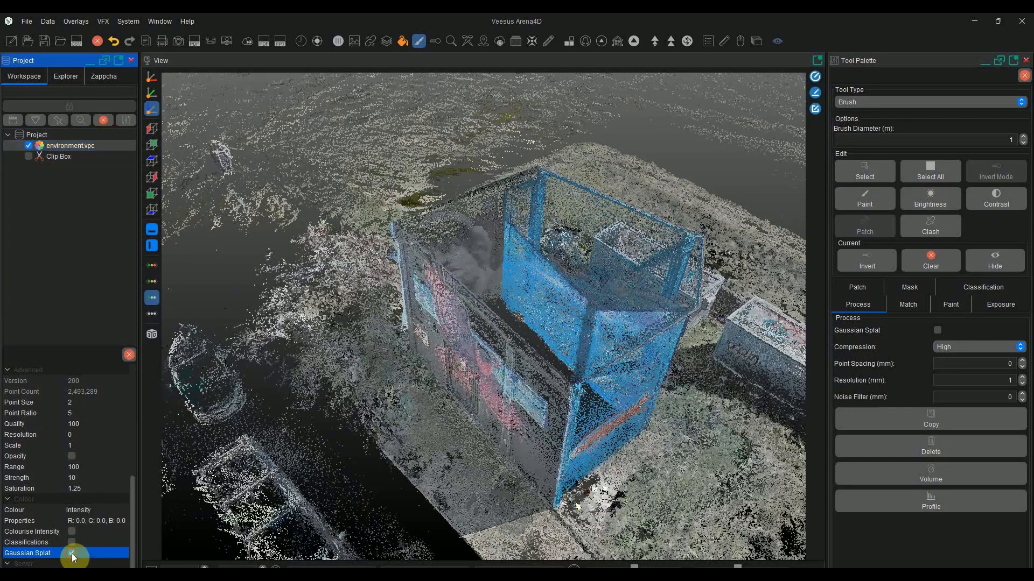
left_click(72, 553)
left_click_drag(355, 446, 585, 356)
Turn the clip box back on and switch off Gaussian Splat display for environment.vpc.
left_click(51, 157)
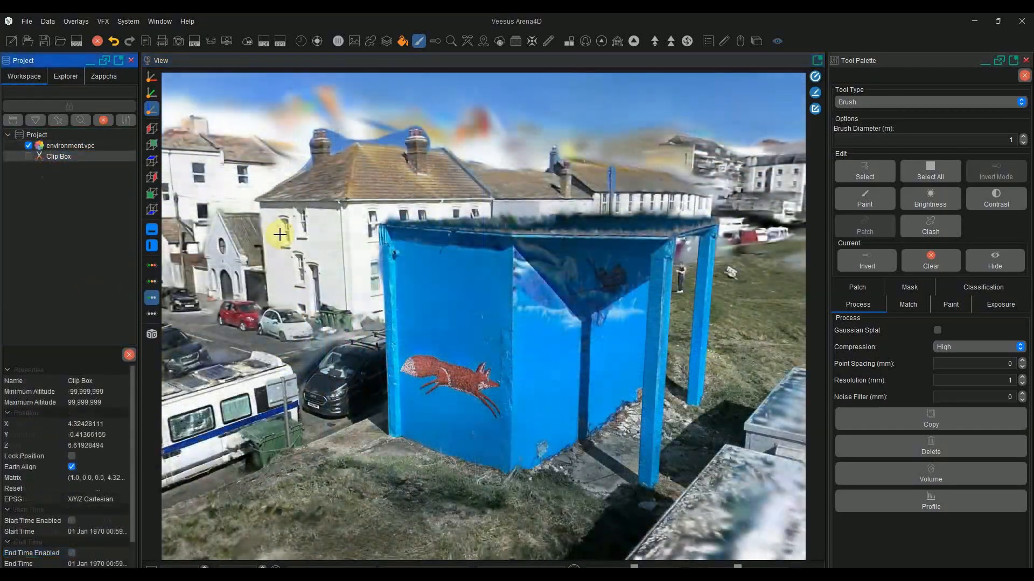
left_click(28, 157)
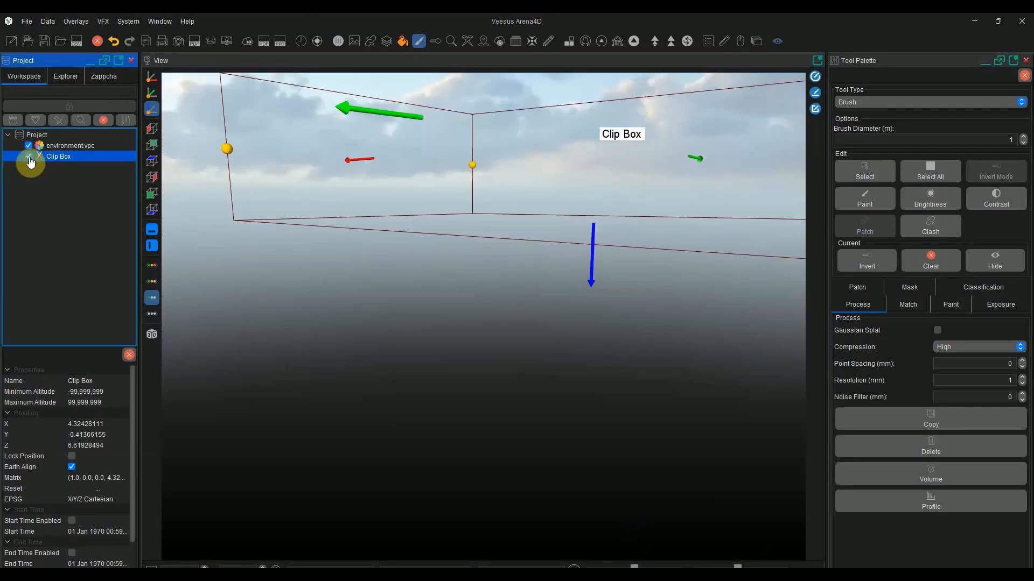
left_click(435, 262)
left_click(86, 146)
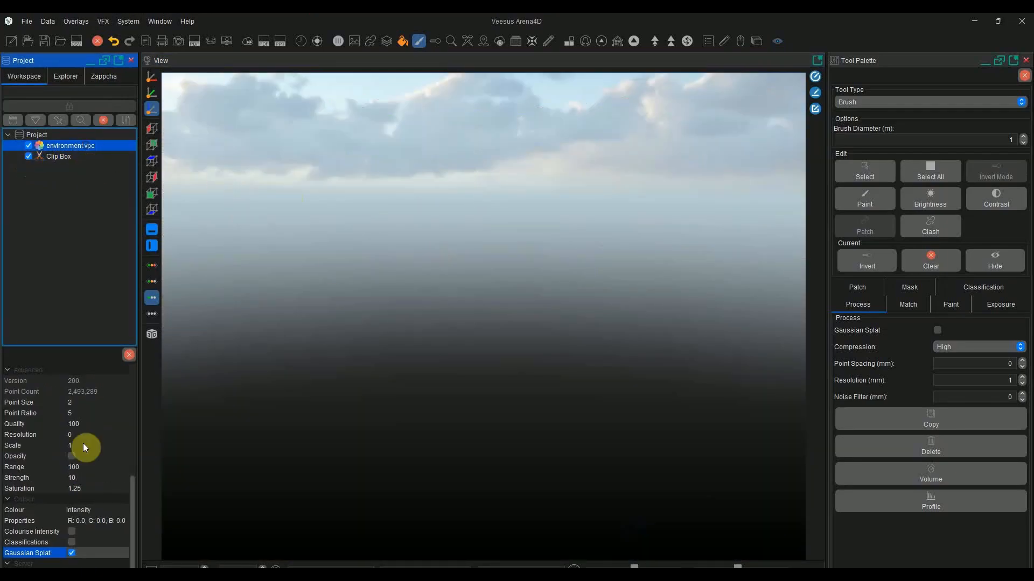
left_click(72, 553)
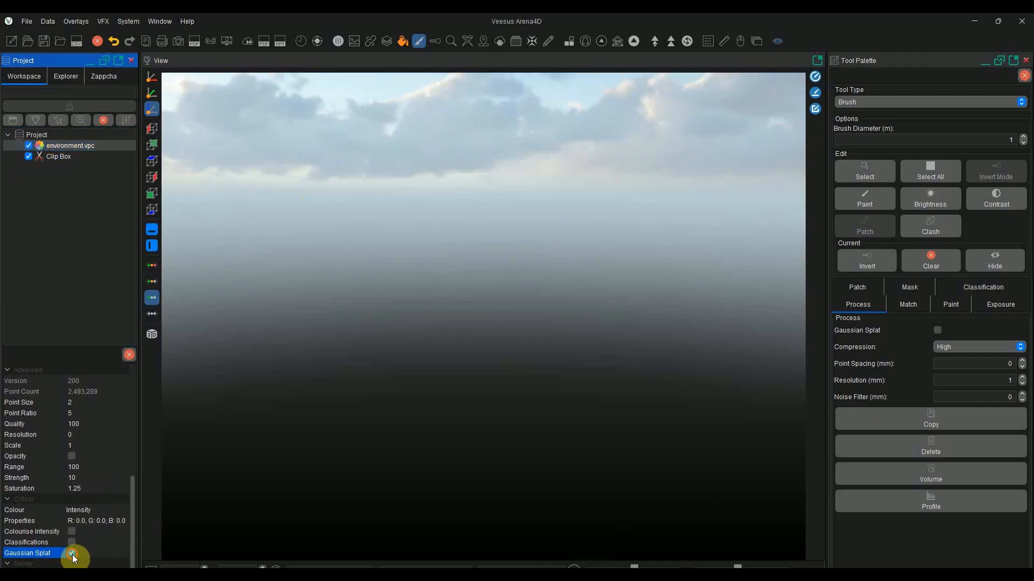
left_click(57, 157)
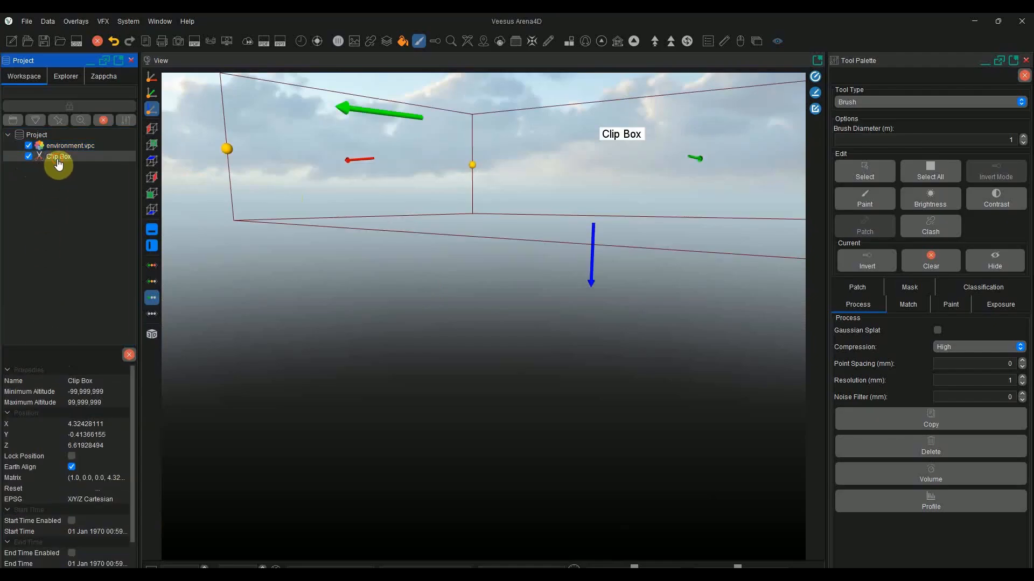
Move and resize the clip box so it tightly encloses the blue wall with the fox mural.
left_click_drag(591, 276, 556, 466)
scroll(220, 399, "down", 2)
scroll(221, 398, "down", 2)
left_click_drag(221, 399, 286, 443)
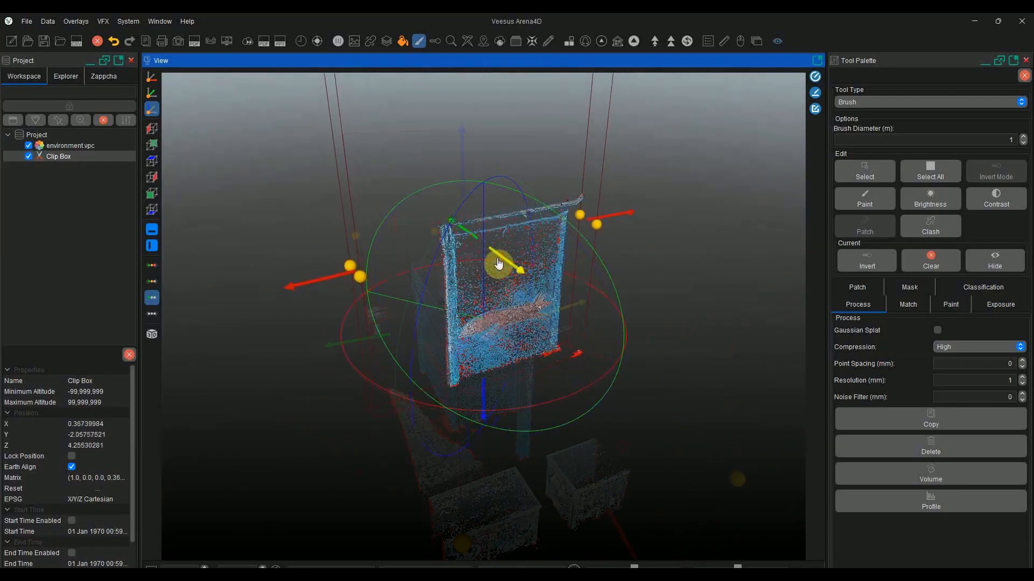
left_click_drag(293, 401, 396, 177)
left_click_drag(462, 112, 450, 217)
left_click_drag(588, 361, 432, 319)
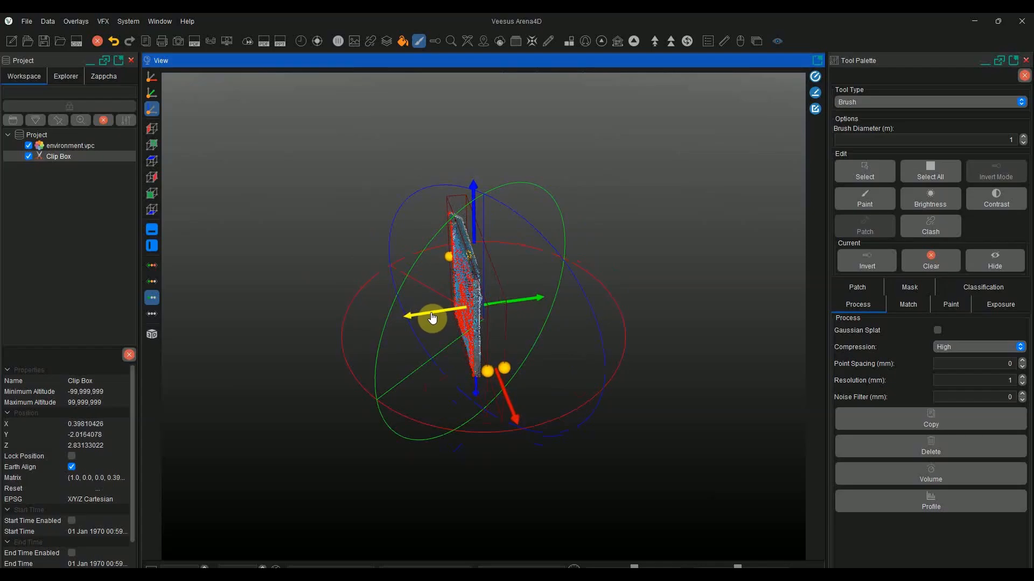
left_click_drag(432, 319, 434, 415)
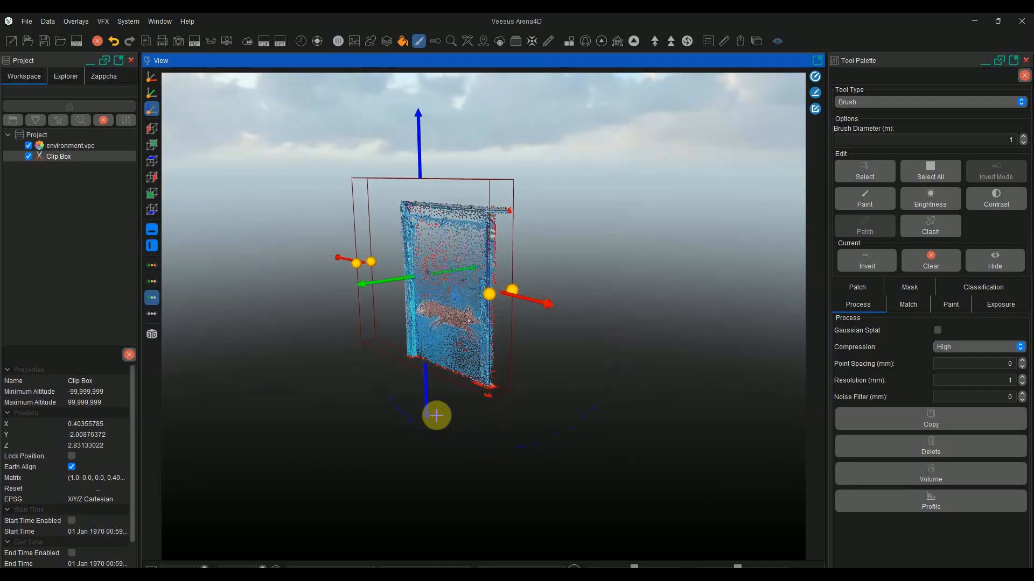
Select all points inside the clip box and copy them as a Gaussian splat to Wall1 in the Beach folder.
left_click(930, 172)
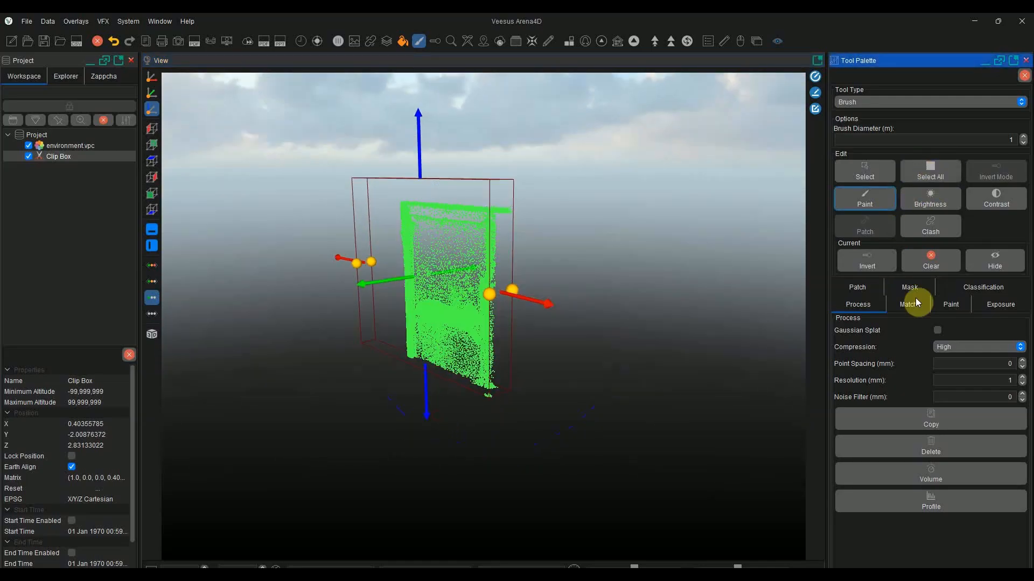
left_click(937, 330)
left_click(927, 418)
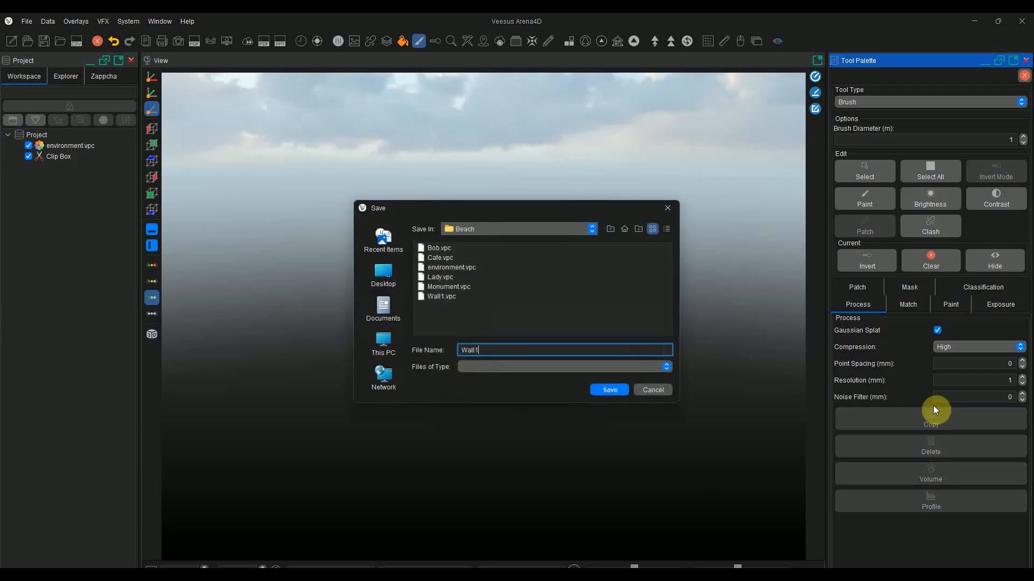
key("Return")
left_click(491, 324)
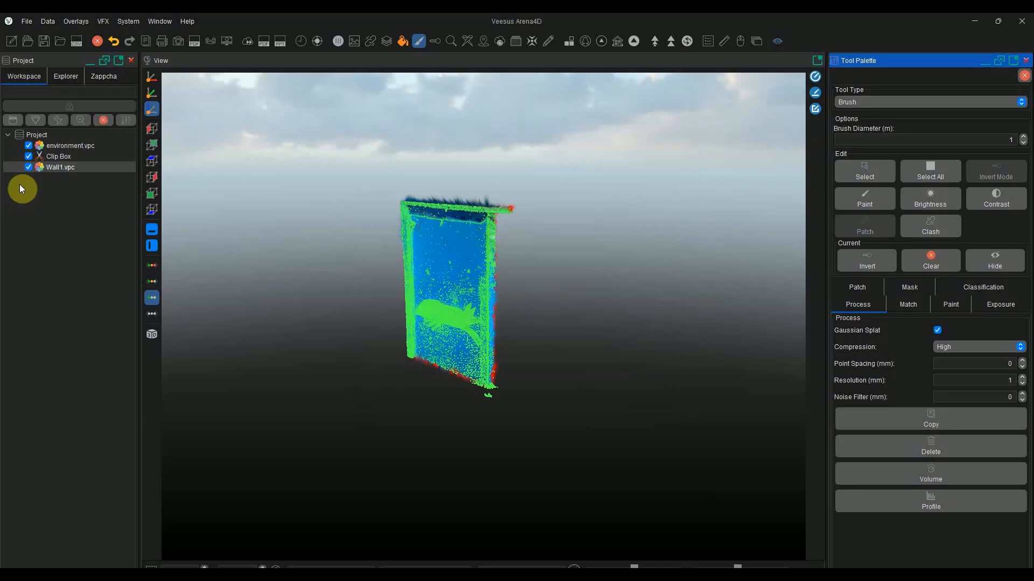
With Wall1.vpc hidden, delete the selected wall points from environment.vpc and switch off the clip box.
left_click(28, 167)
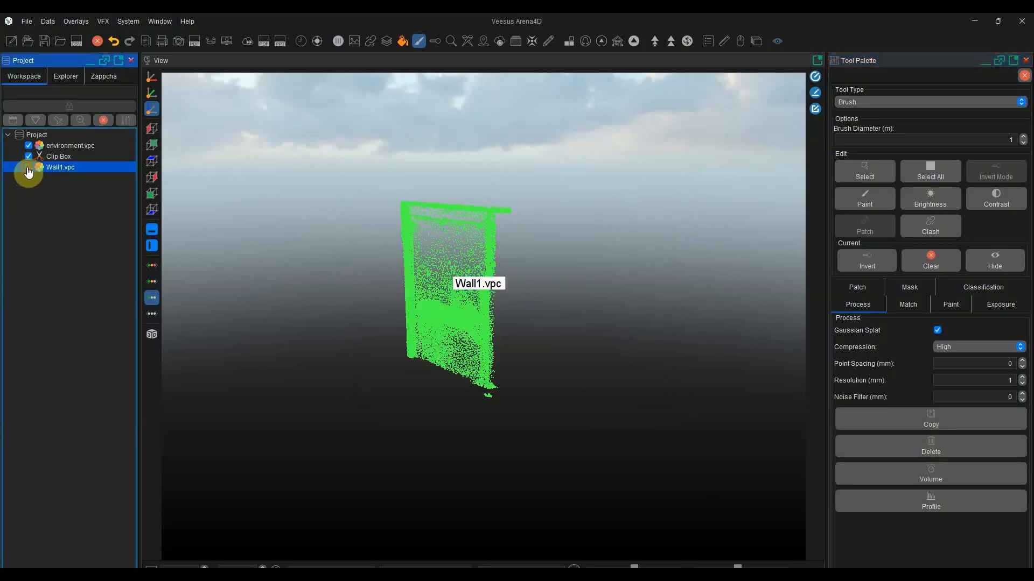
left_click(889, 445)
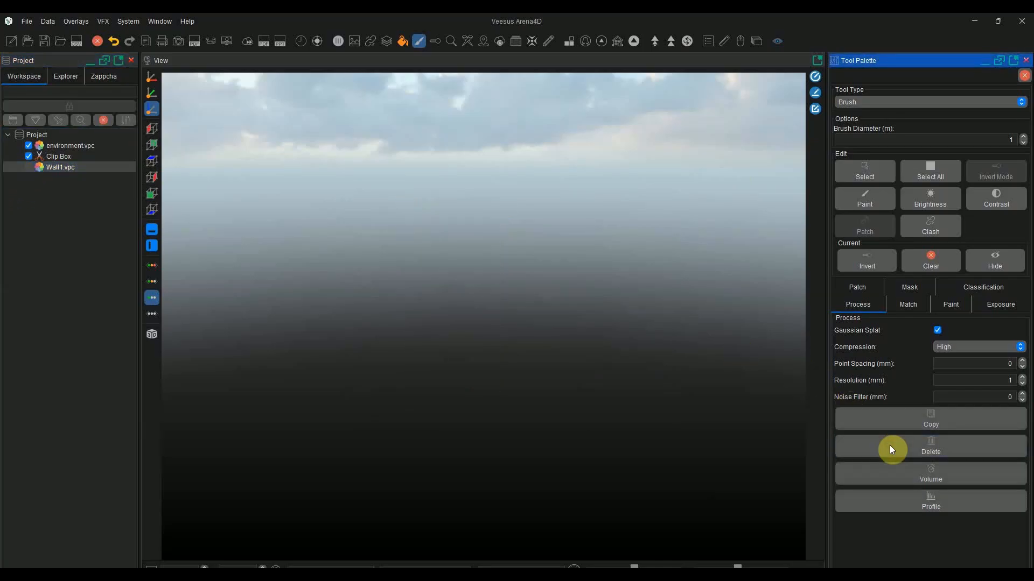
left_click(29, 157)
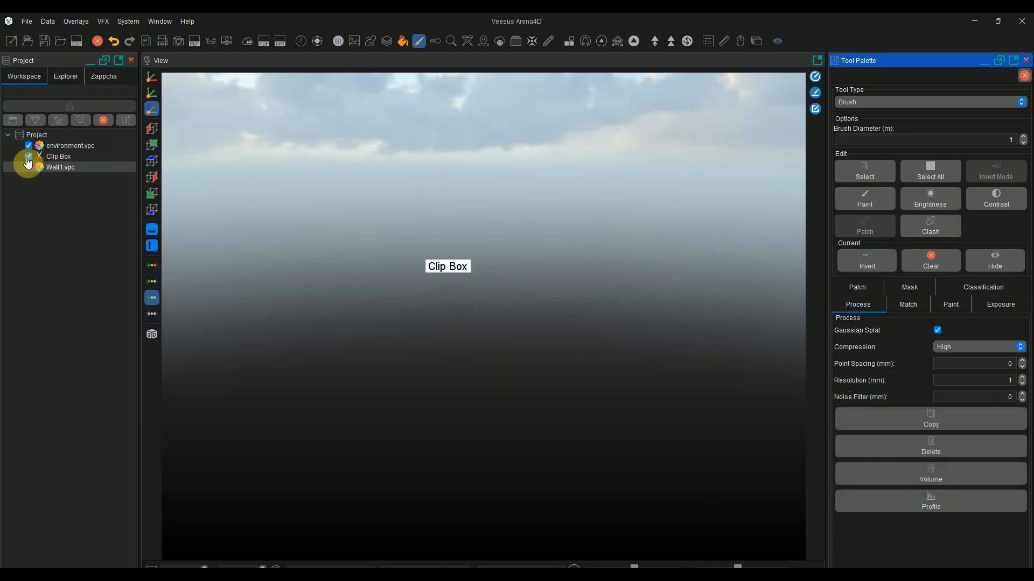
left_click(29, 160)
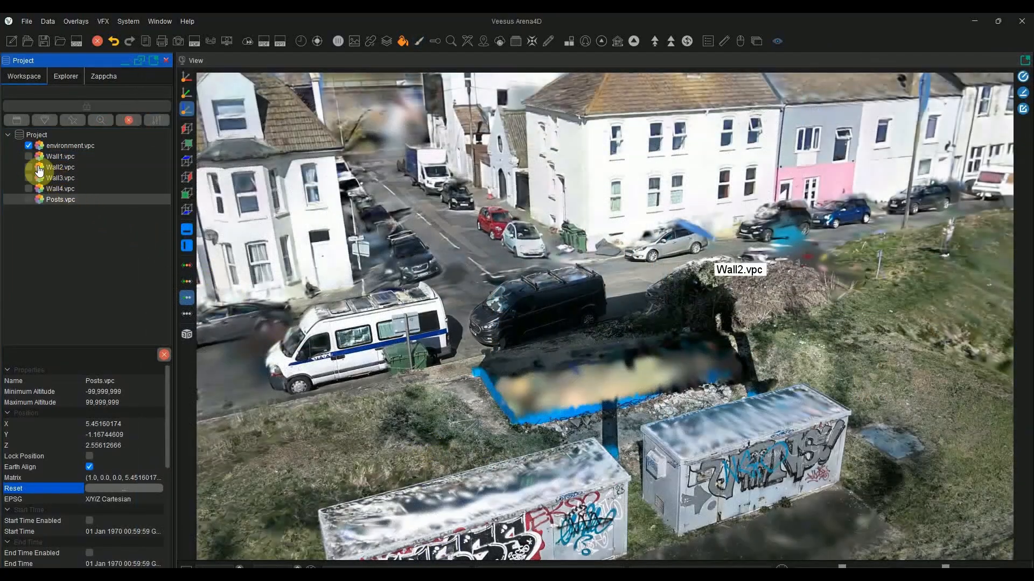
Show Wall1.vpc, Wall2.vpc, Wall3.vpc, Wall4.vpc and Posts.vpc together with the environment.
left_click(28, 156)
left_click(28, 167)
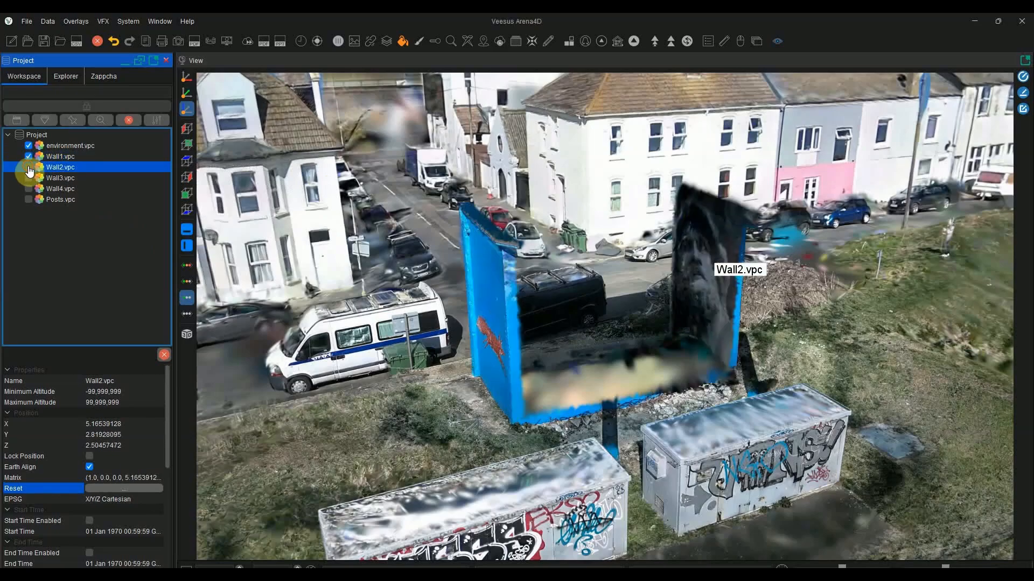
left_click(28, 177)
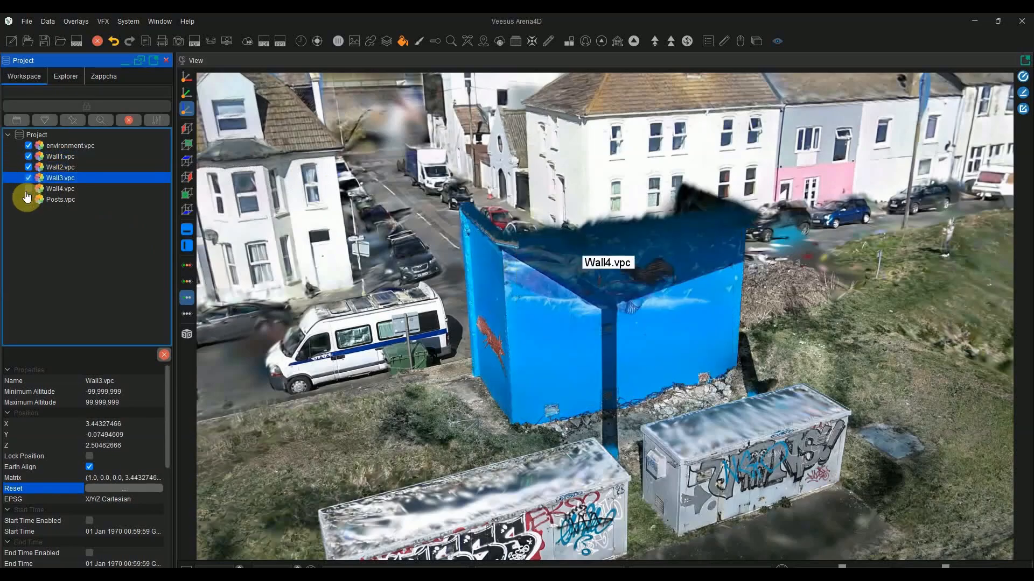
left_click(29, 189)
left_click(29, 199)
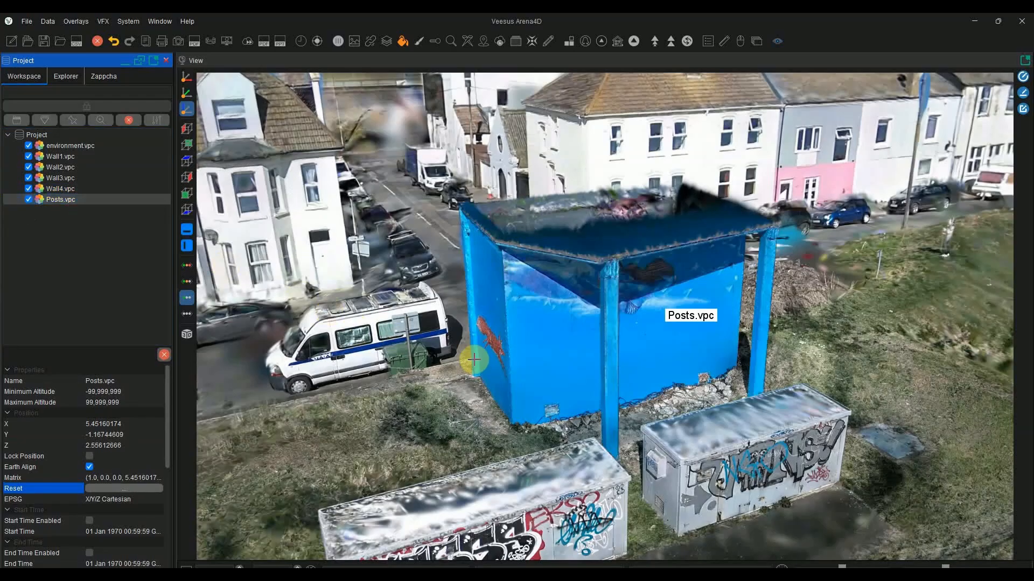
middle_click_drag(477, 350, 531, 384)
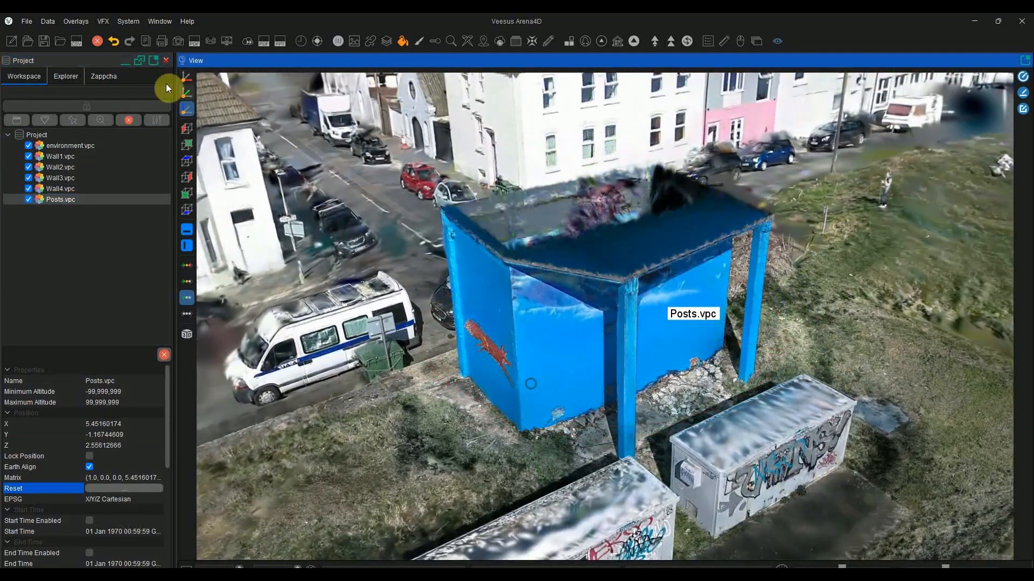
Open the Animator and create a new animation with three key frames.
left_click(125, 23)
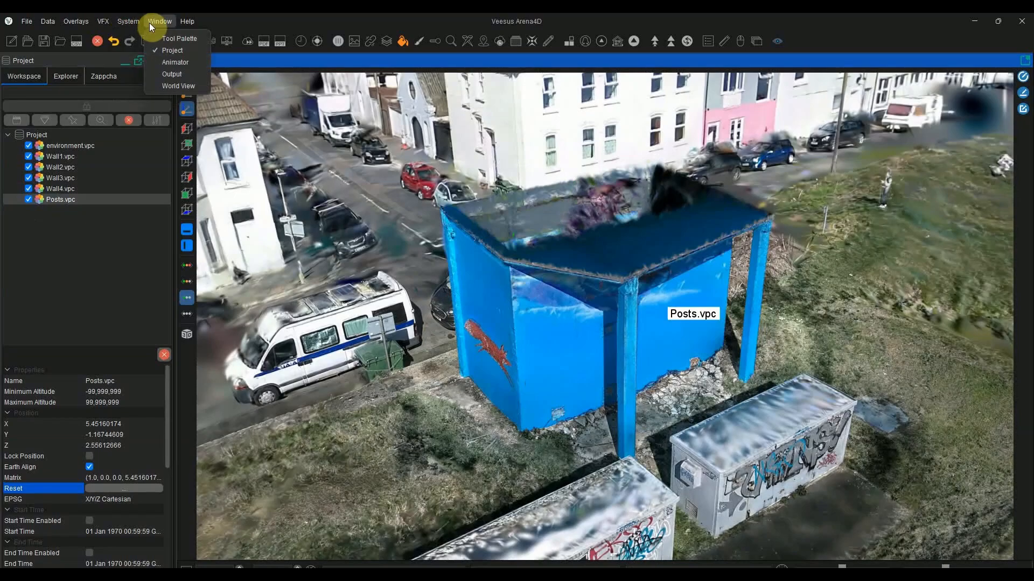
left_click(163, 63)
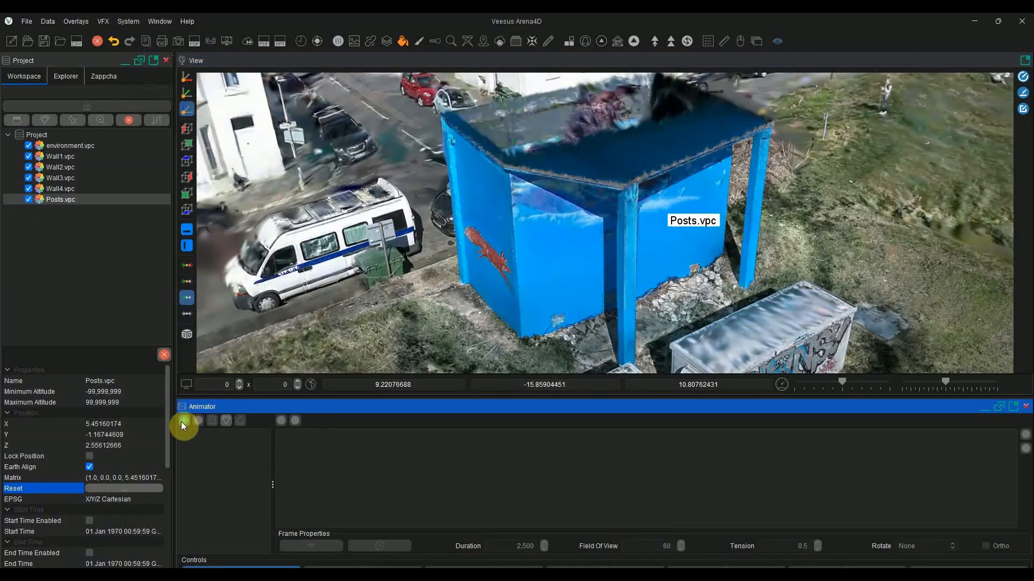
left_click(189, 434)
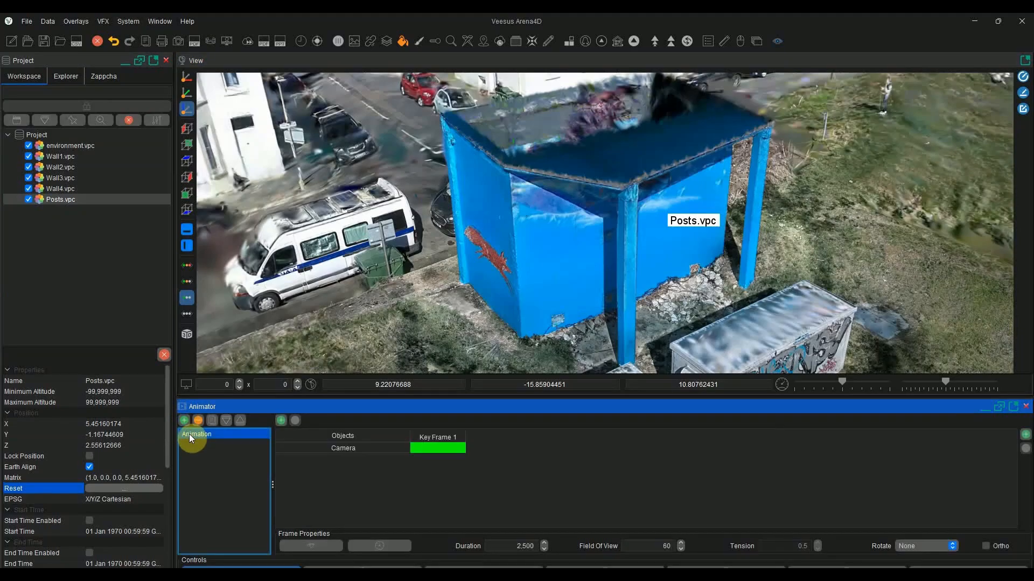
left_click(280, 422)
left_click(281, 421)
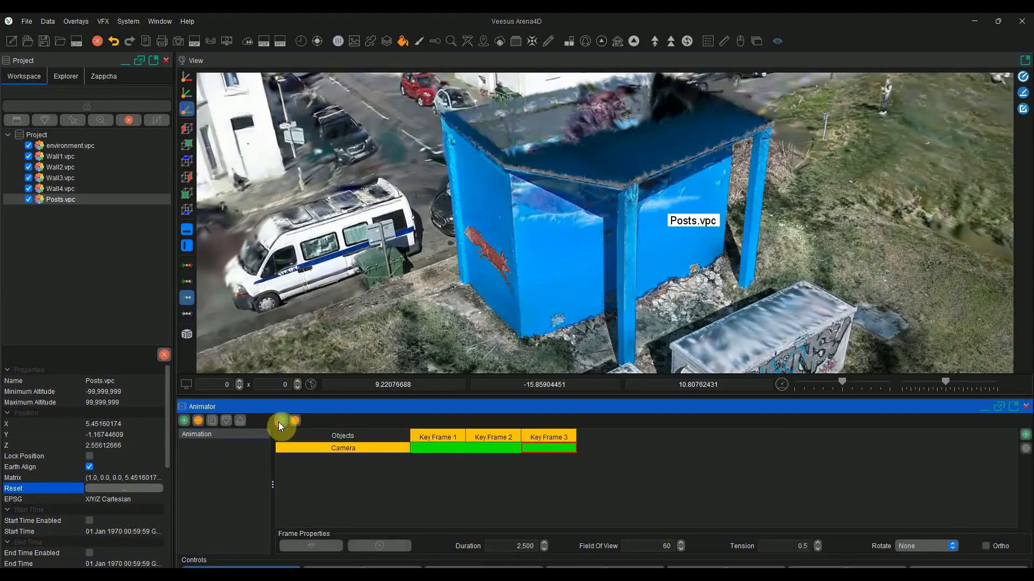
Add Wall1.vpc through Wall4.vpc and Posts.vpc to the animation as animated objects.
left_click(65, 156)
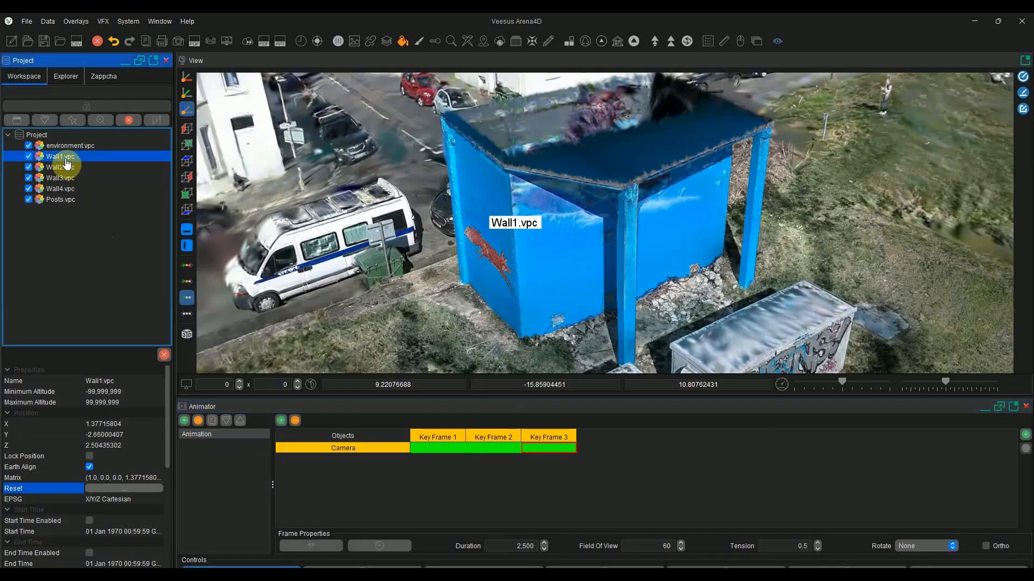
left_click(65, 203, "shift")
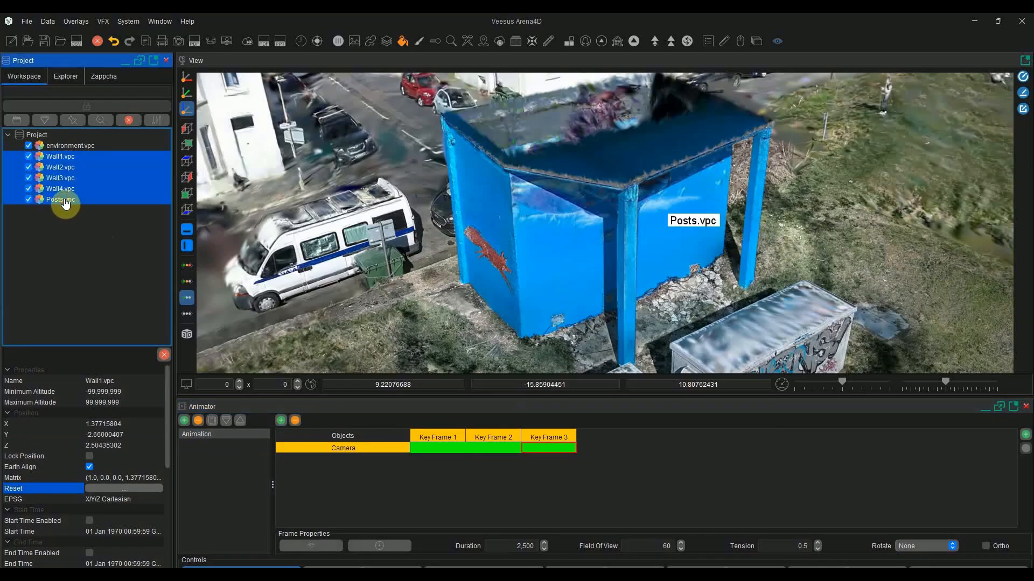
left_click(1025, 438)
Move the camera away from the building and play the animation to check its camera key frames.
left_click(747, 214)
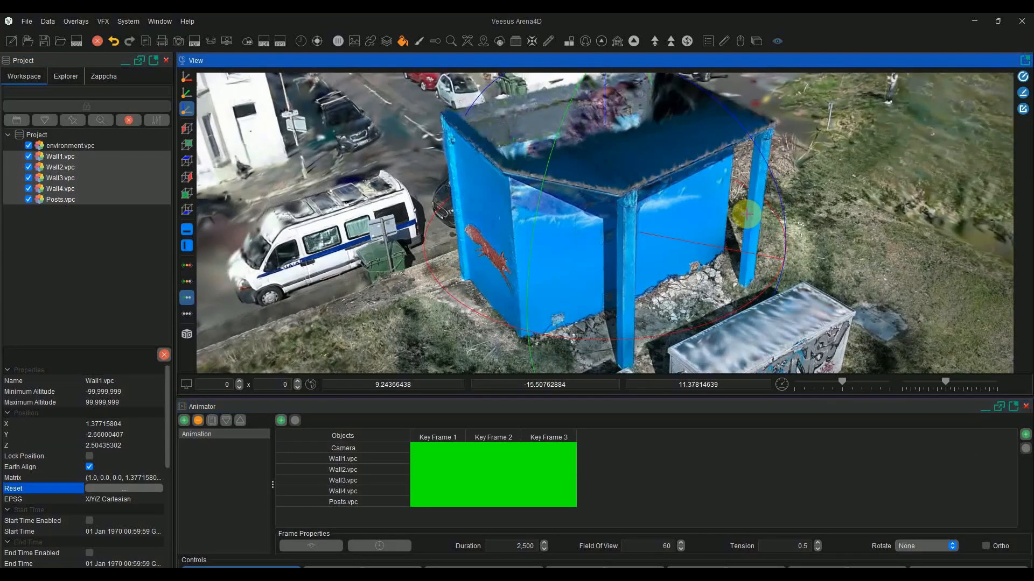
left_click_drag(746, 214, 474, 254)
scroll(555, 260, "down", 10)
left_click(237, 566)
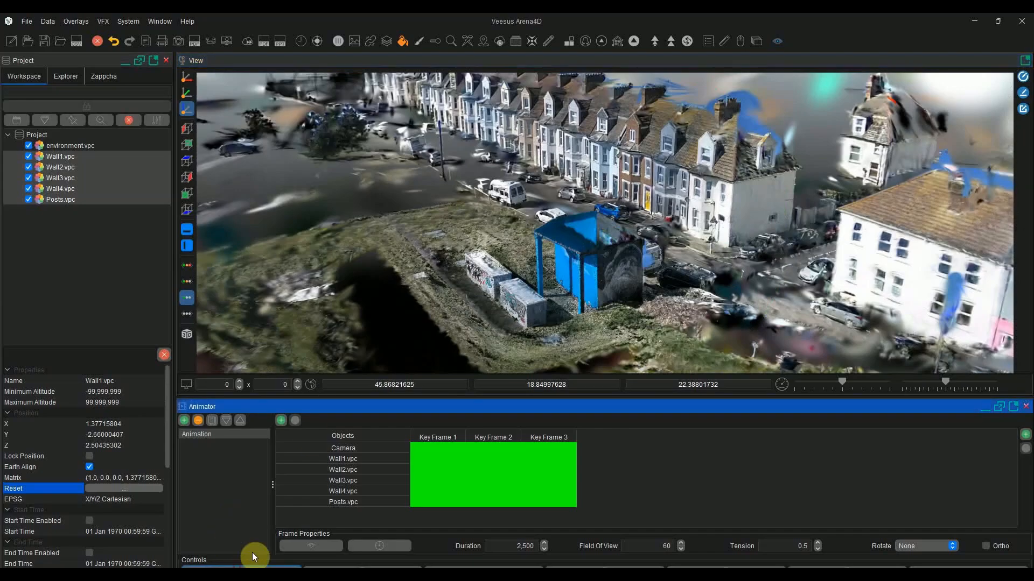
left_click_drag(539, 225, 447, 227)
mouse_move(539, 247)
left_mouse_down()
mouse_move(526, 236)
mouse_move(519, 266)
mouse_move(684, 289)
mouse_move(695, 267)
mouse_move(591, 265)
mouse_move(605, 260)
mouse_move(598, 217)
left_mouse_up()
In Key Frame 1, rotate Wall1.vpc and move it far from the building to about X -25.04, Z 4.60.
left_click(464, 467)
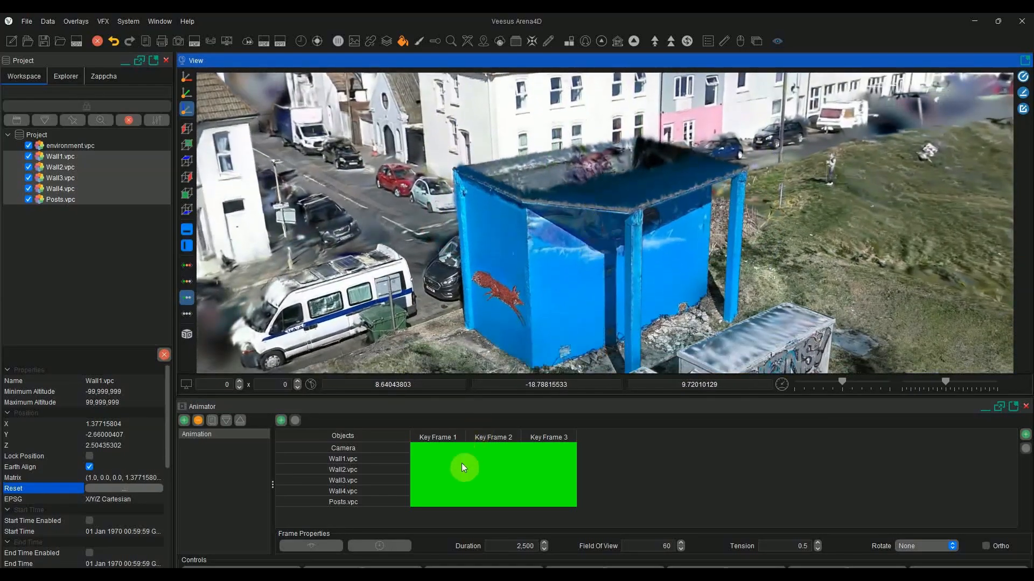
left_click(422, 458)
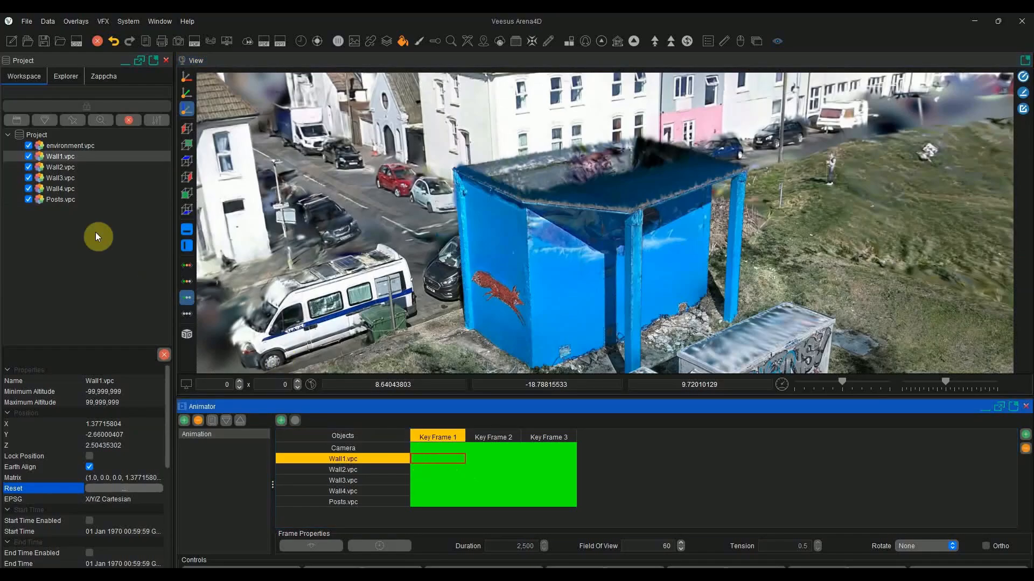
left_click(63, 160)
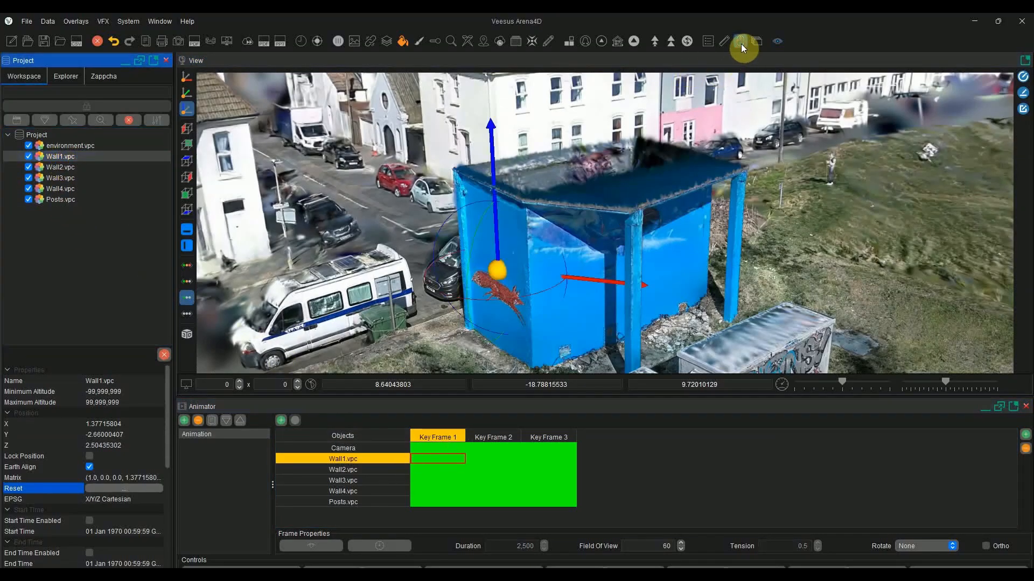
scroll(675, 284, "down", 5)
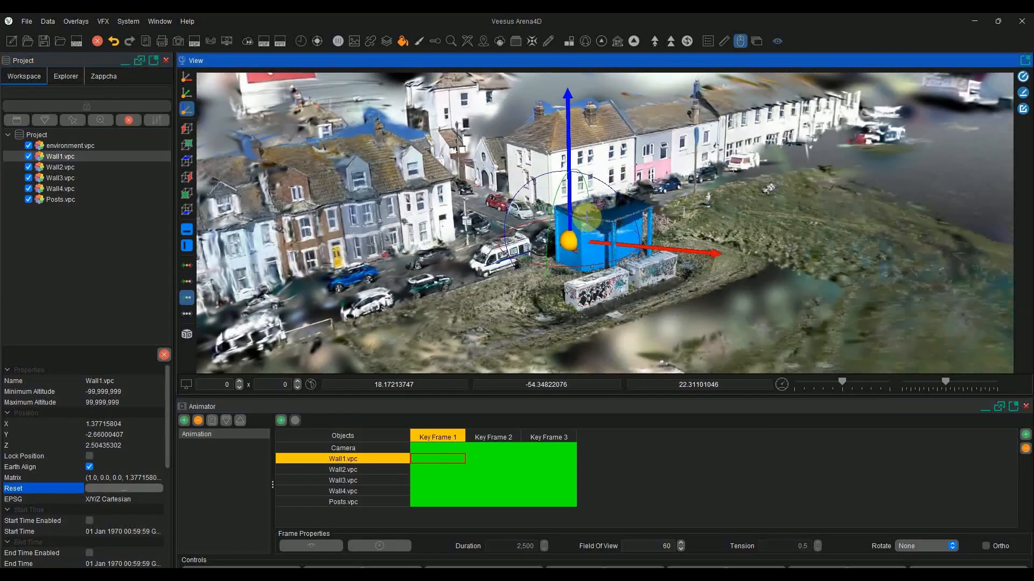
left_click_drag(545, 179, 468, 185)
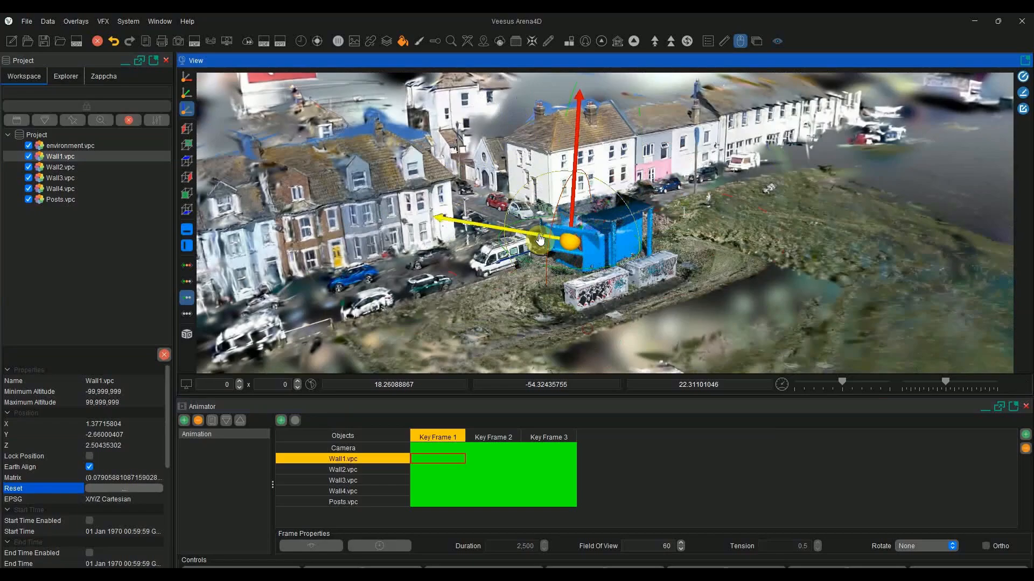
left_click_drag(522, 238, 344, 209)
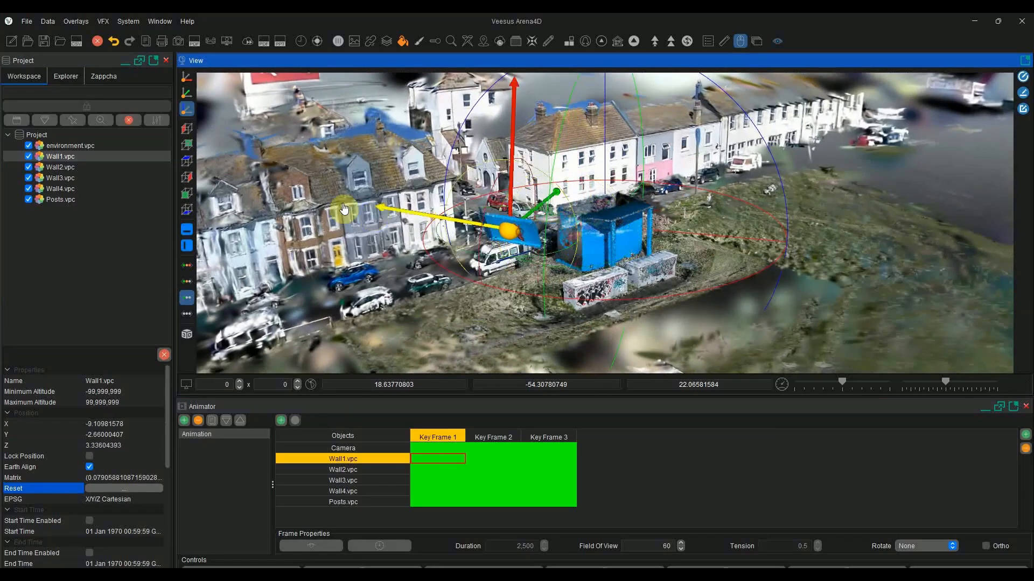
left_click(189, 177)
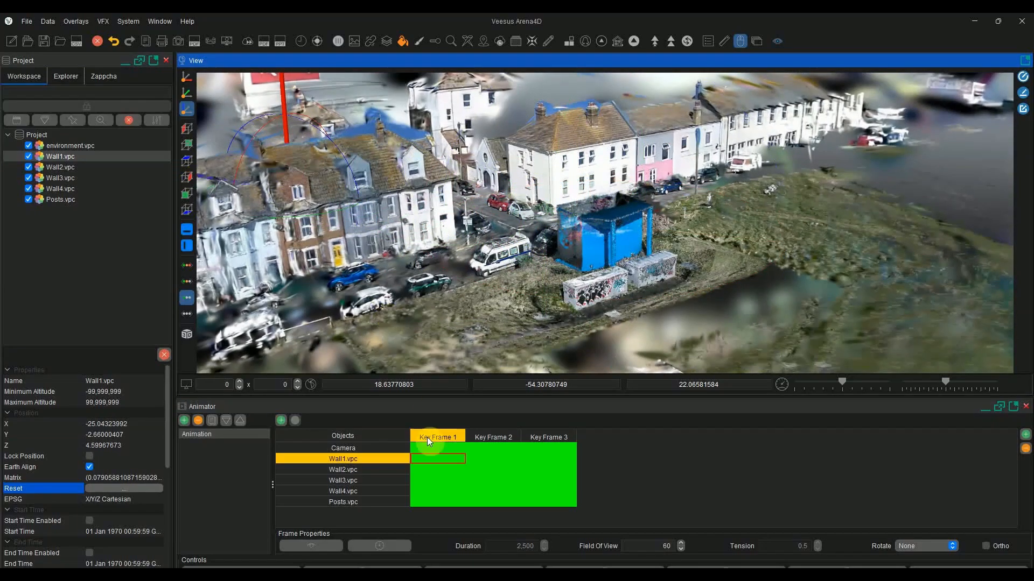
In Key Frame 1, move Wall2.vpc and Wall3.vpc far away from the building in different directions.
left_click(436, 469)
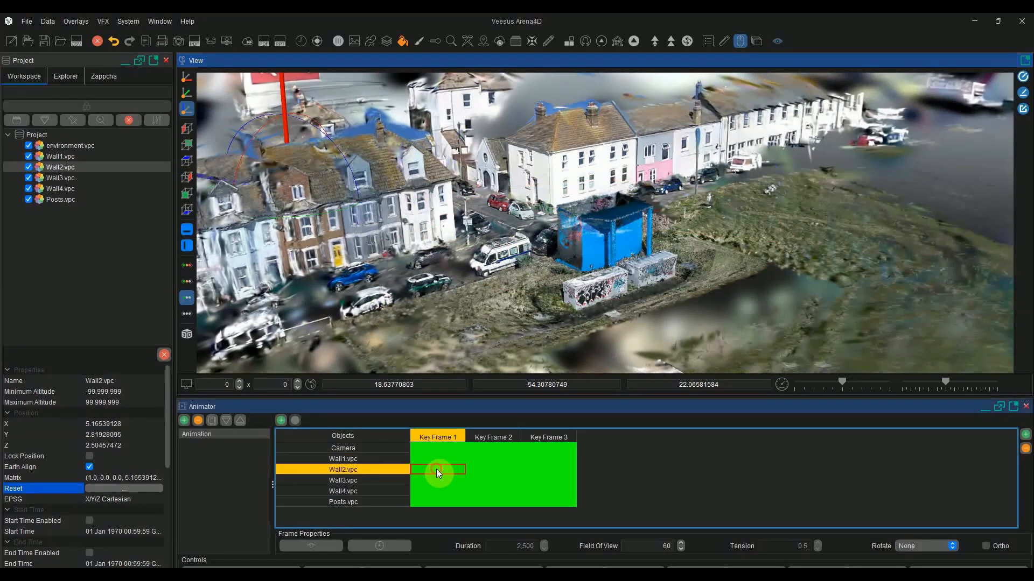
left_click(67, 172)
left_click_drag(681, 241, 896, 131)
left_click(60, 178)
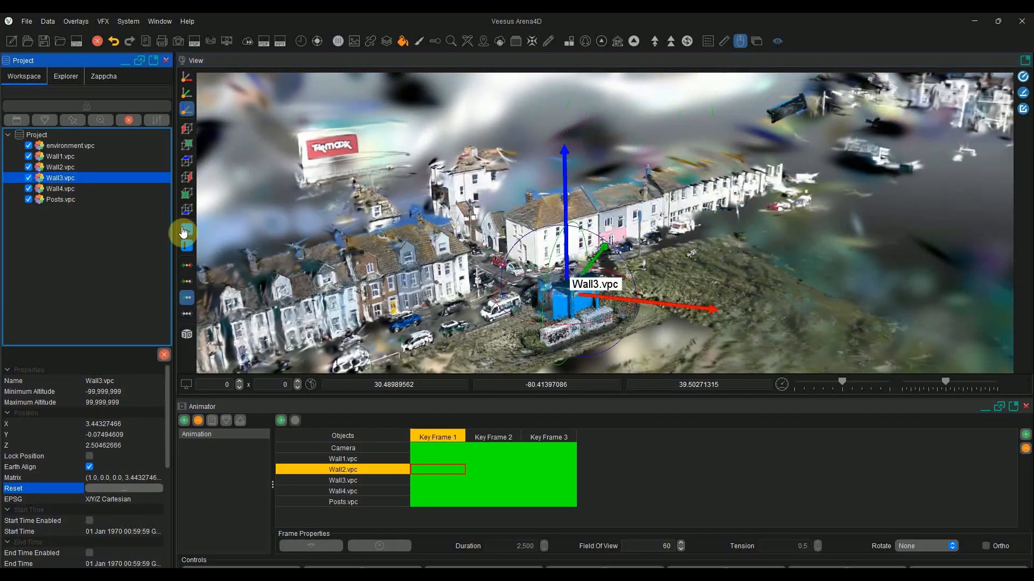
left_click_drag(565, 149, 565, 81)
left_click_drag(700, 237, 306, 369)
In Key Frame 1, move Wall4.vpc away from the building and raise Posts.vpc to a Z of about 25.56.
left_click(57, 189)
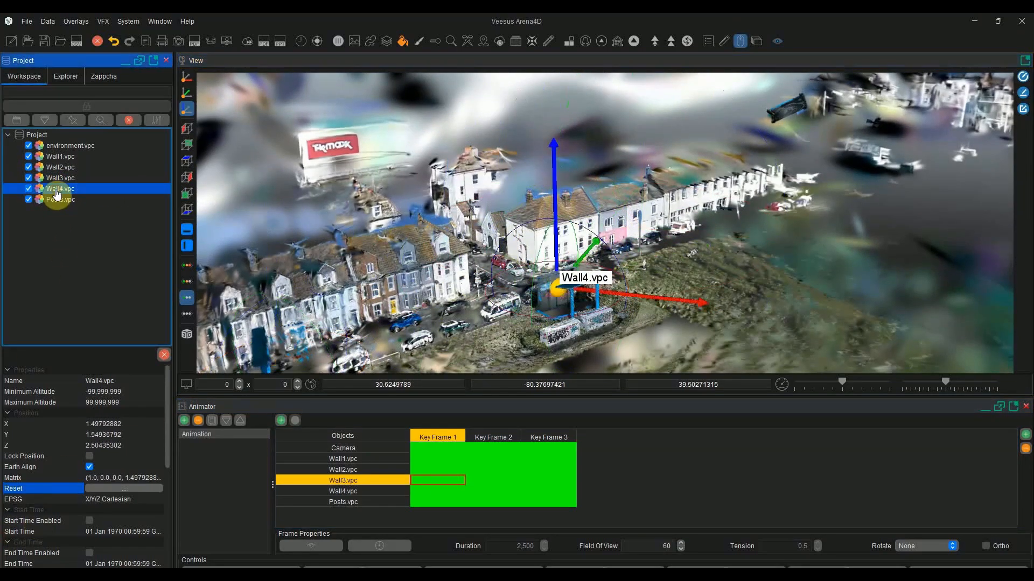
left_click(64, 200)
left_click_drag(571, 249, 568, 72)
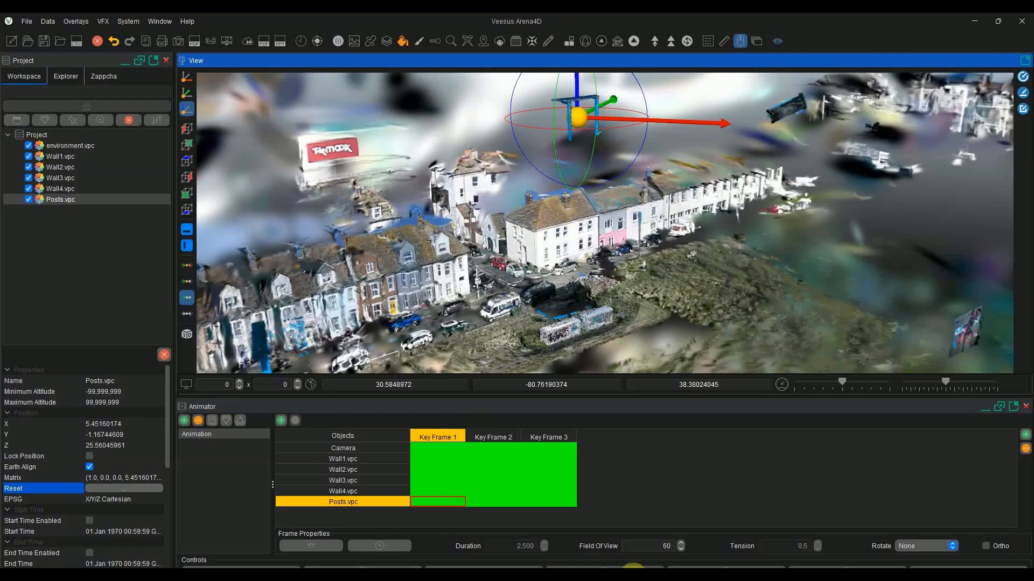
Play the animation and view the scene from several angles to check how the walls and posts assemble.
left_click(632, 566)
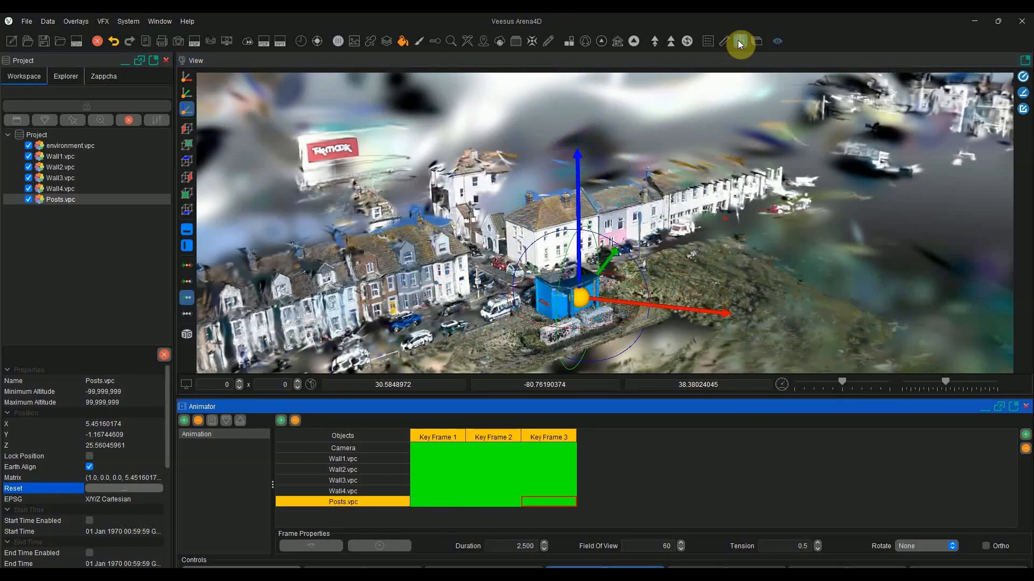
left_click_drag(810, 252, 566, 330)
right_click_drag(677, 321, 718, 281)
scroll(718, 296, "up", 3)
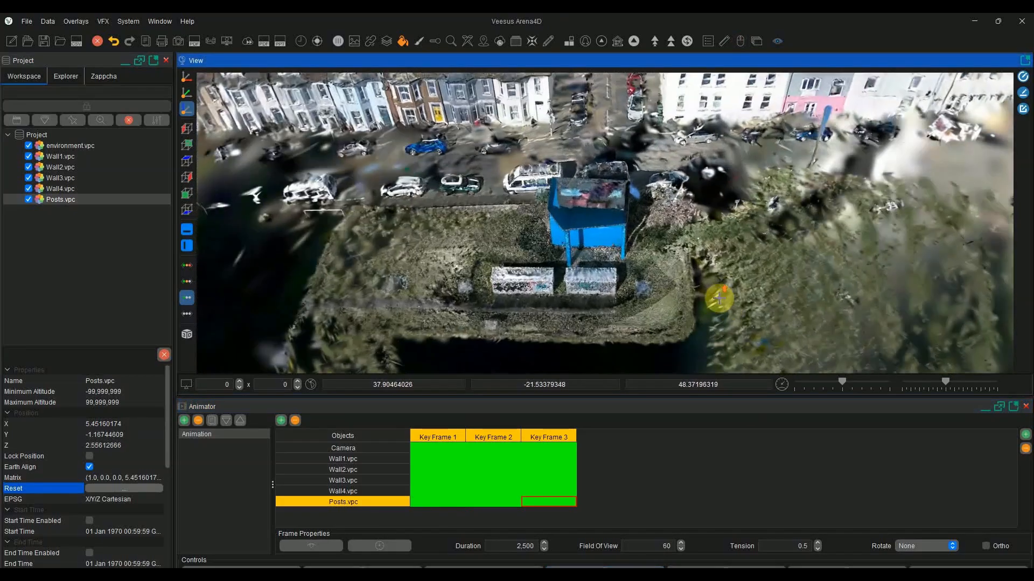
left_click_drag(844, 312, 485, 204)
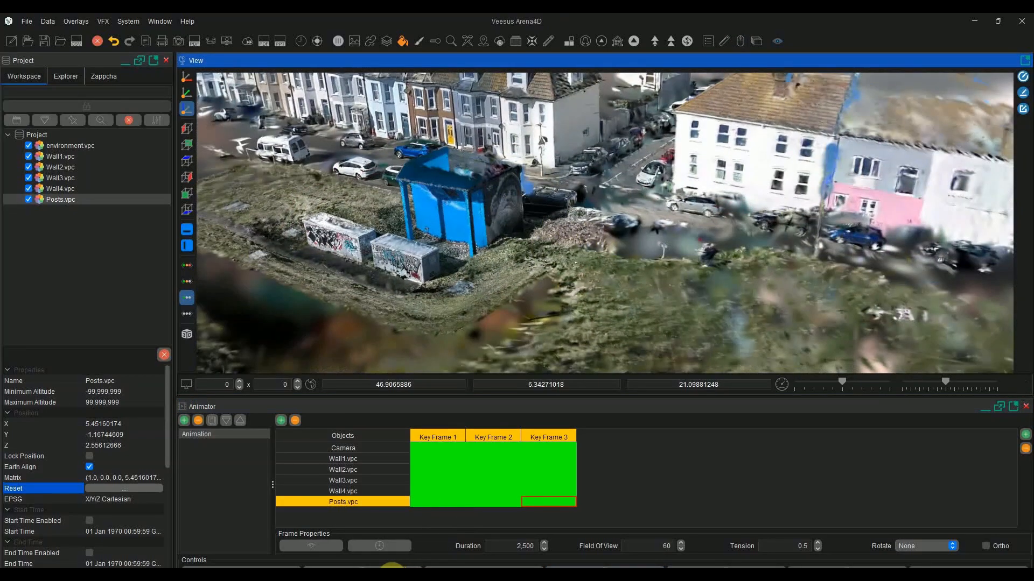
left_click(392, 566)
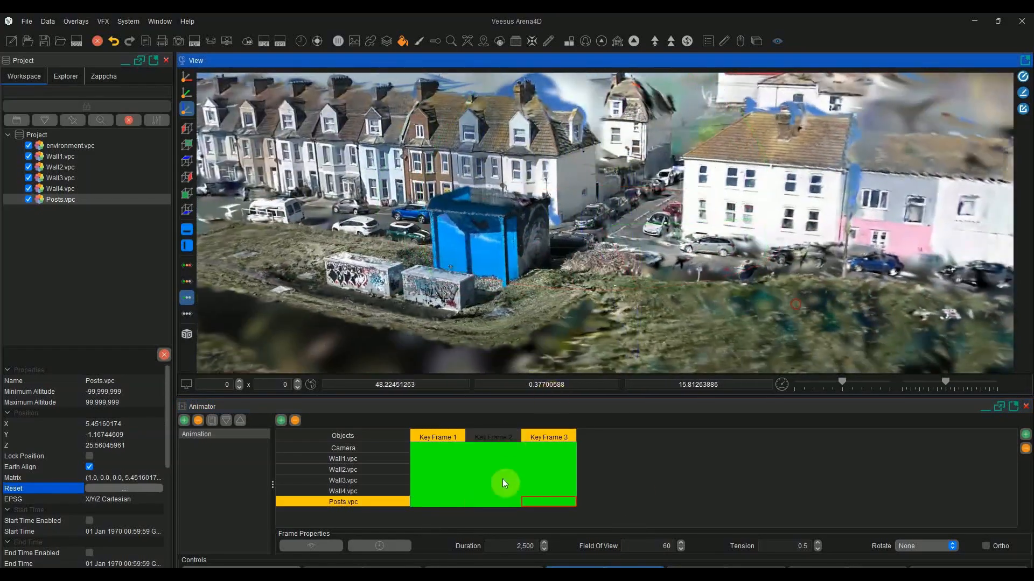
left_click(486, 499)
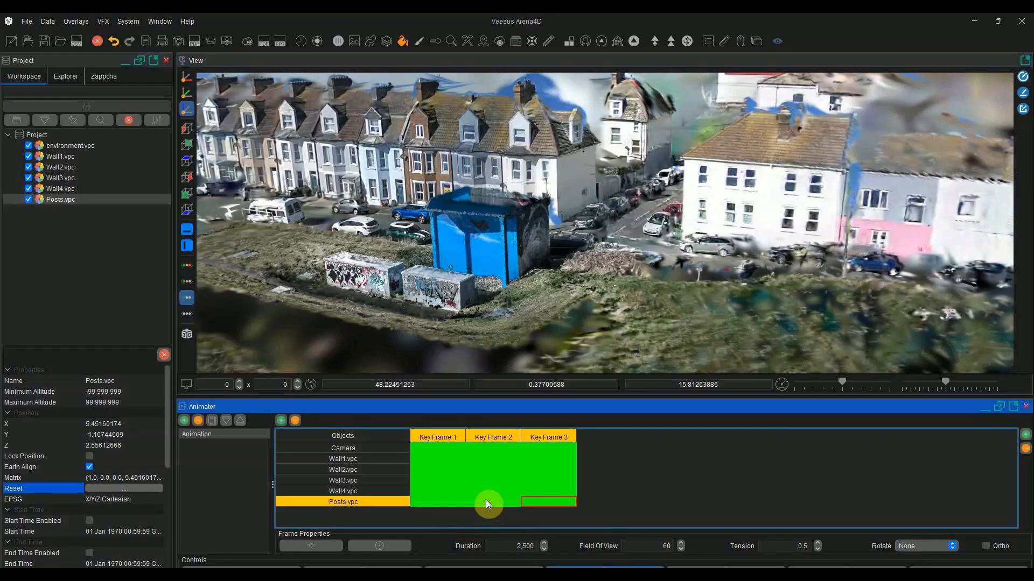
Set the Key Frame 1 camera to a distant, elevated view over the field and the rows of houses.
left_click(434, 454)
left_click(614, 289)
left_click_drag(614, 289, 641, 270)
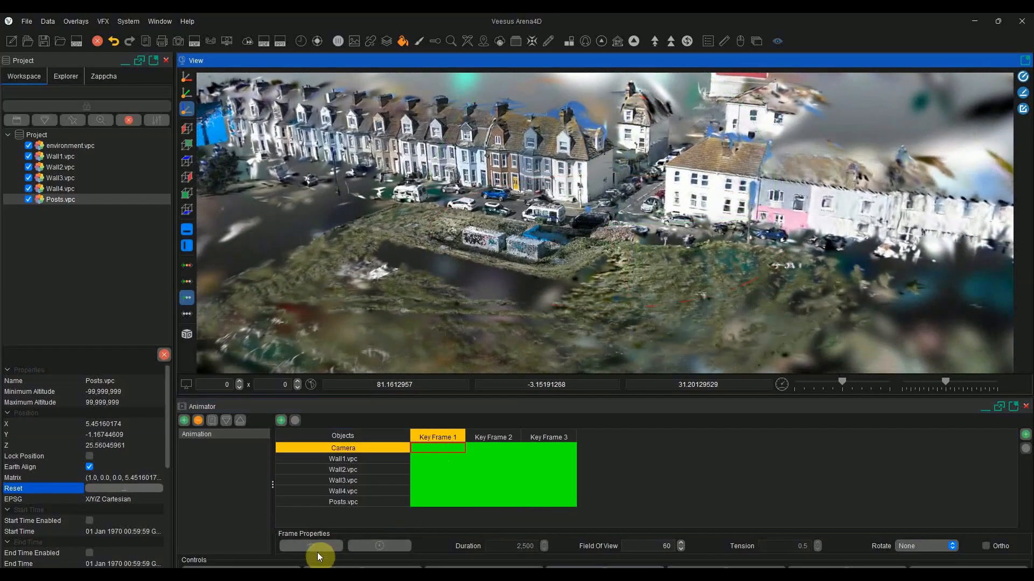
left_click(317, 547)
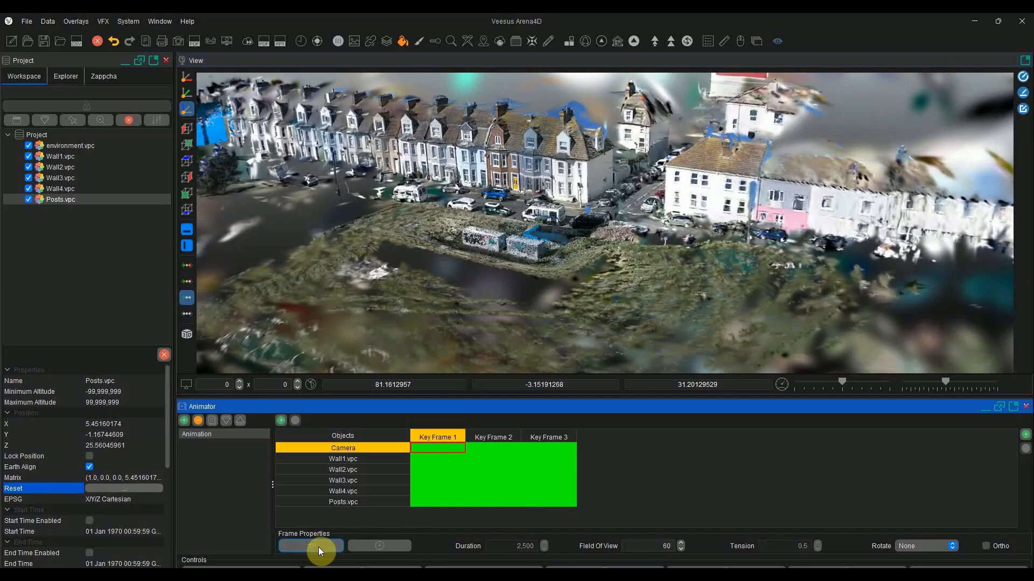
Set the Key Frame 2 camera to a closer elevated view of the blue building showing its posts and portrait mural.
left_click(490, 448)
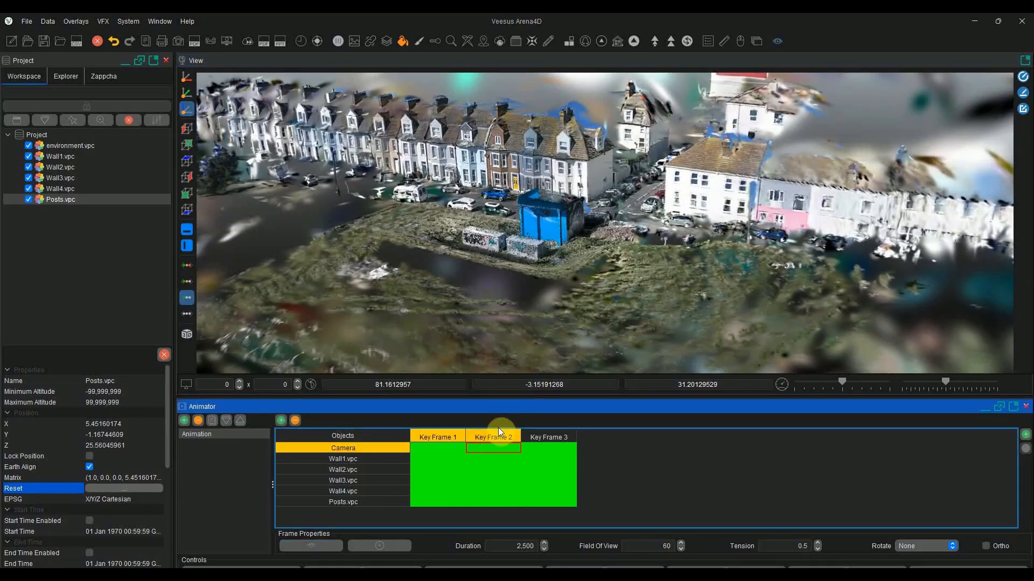
left_click(559, 248)
scroll(558, 247, "up", 5)
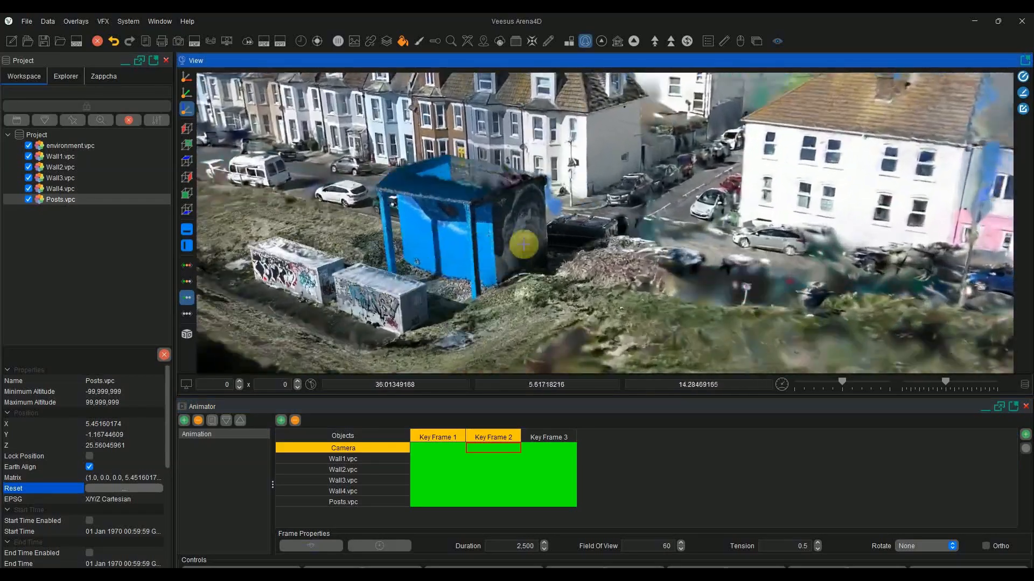
left_click_drag(524, 244, 380, 221)
Set the Key Frame 3 camera to a close, low view of the posts and the bearded portrait mural.
left_click(538, 449)
left_click(576, 288)
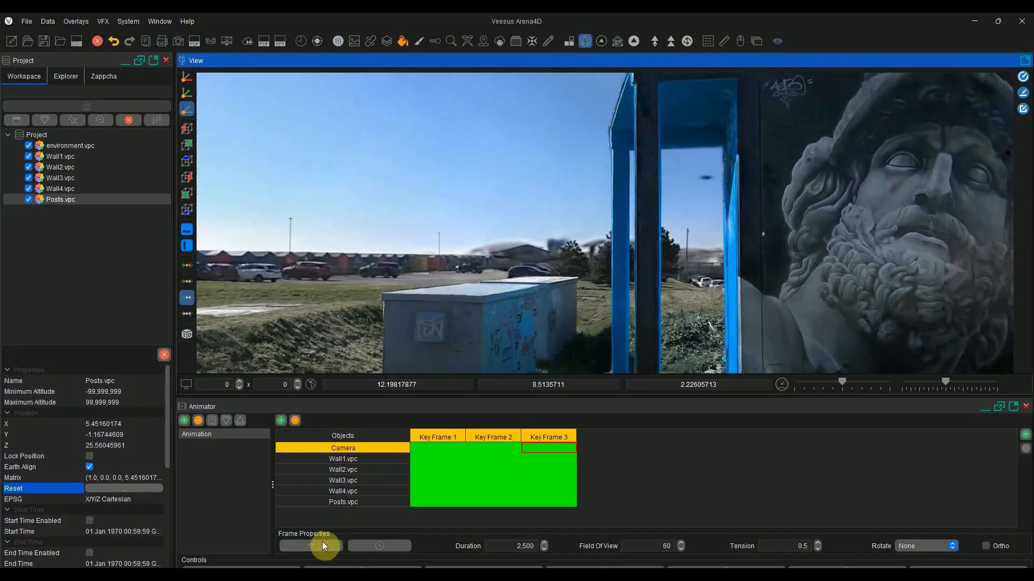
left_click(322, 544)
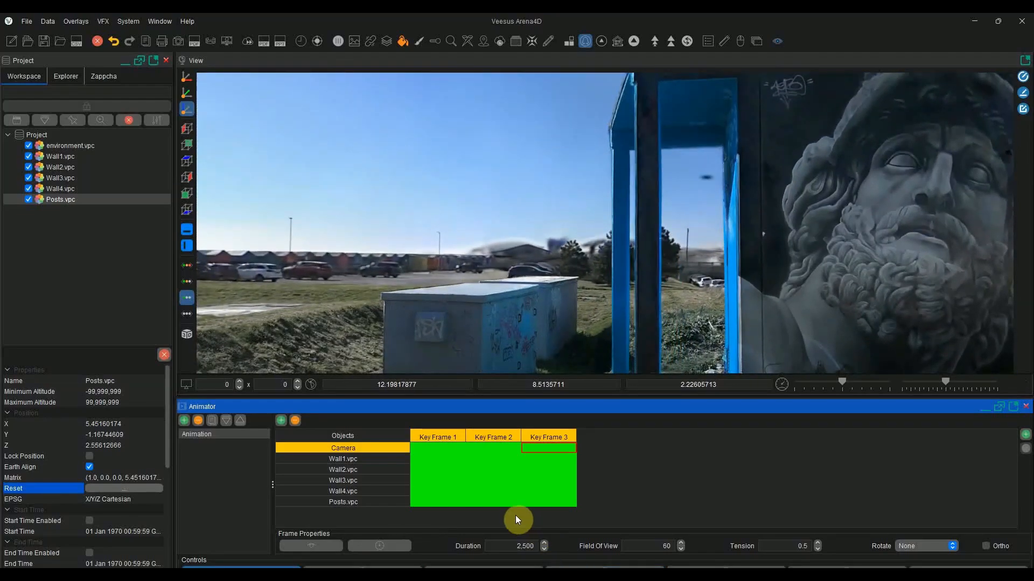
Set the camera duration to 7,500 for Key Frame 2 and 5,000 for Key Frame 3, and play the animation.
left_click(495, 448)
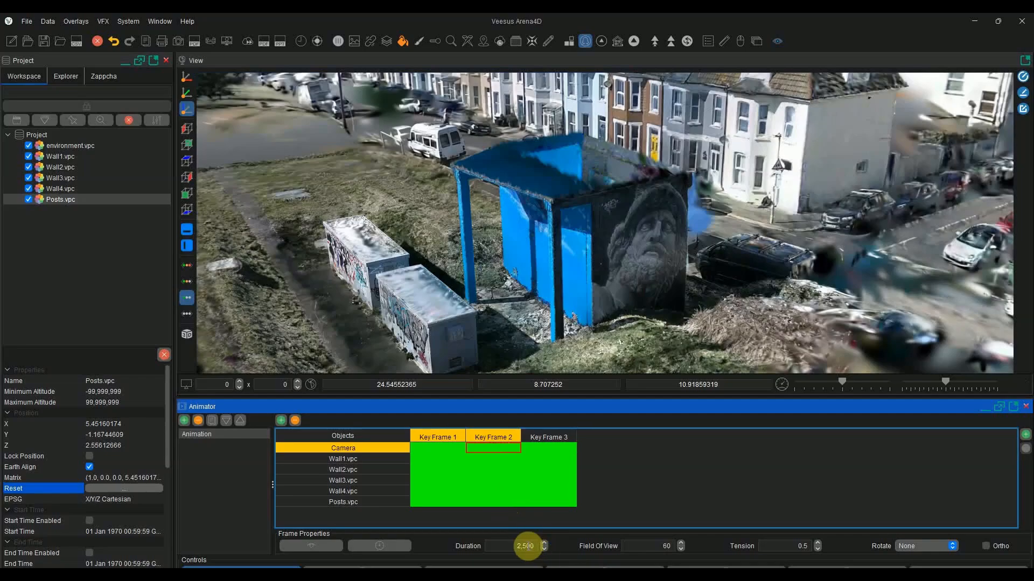
type("7500")
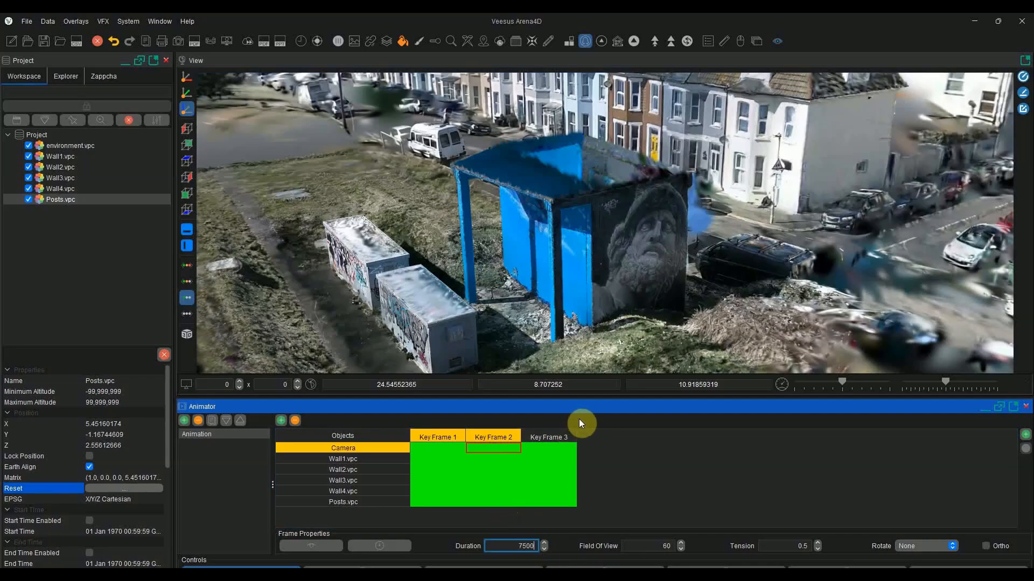
left_click(550, 448)
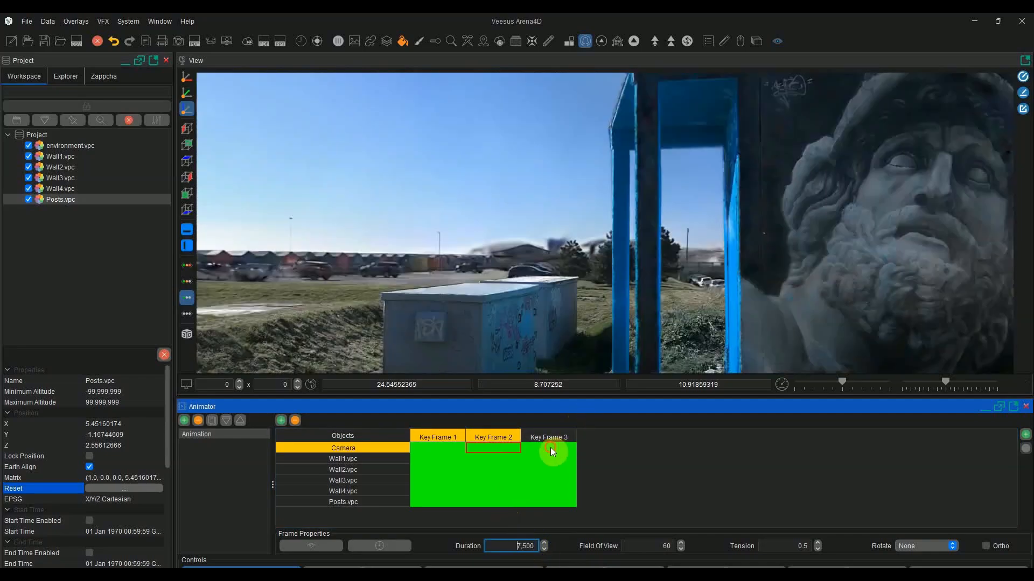
type("5000")
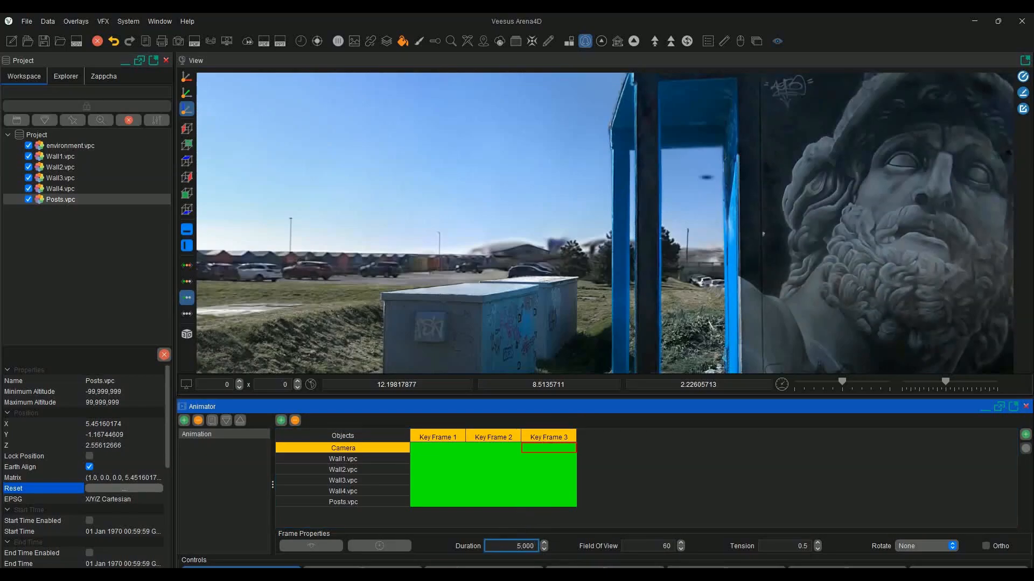
left_click(390, 568)
left_click(578, 567)
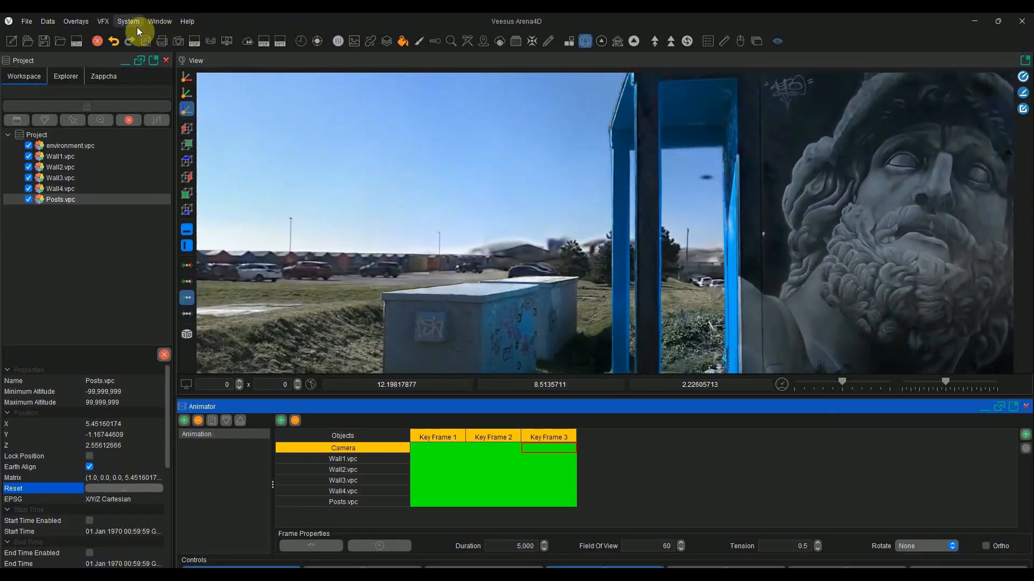
Apply the depth blur and vignette visual effects to the scene and preview them at the camera key frames.
left_click(108, 41)
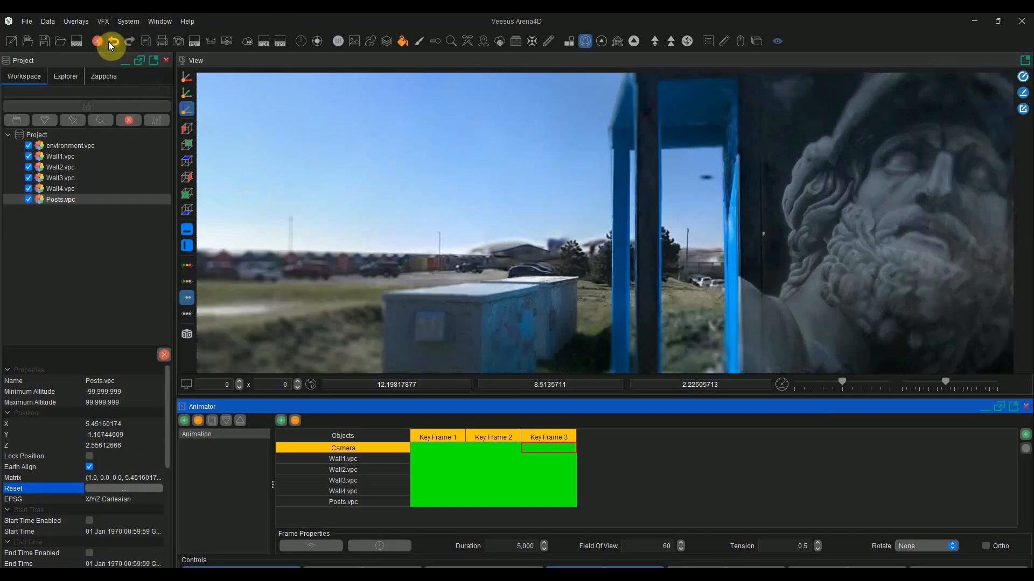
left_click(100, 21)
left_click(122, 93)
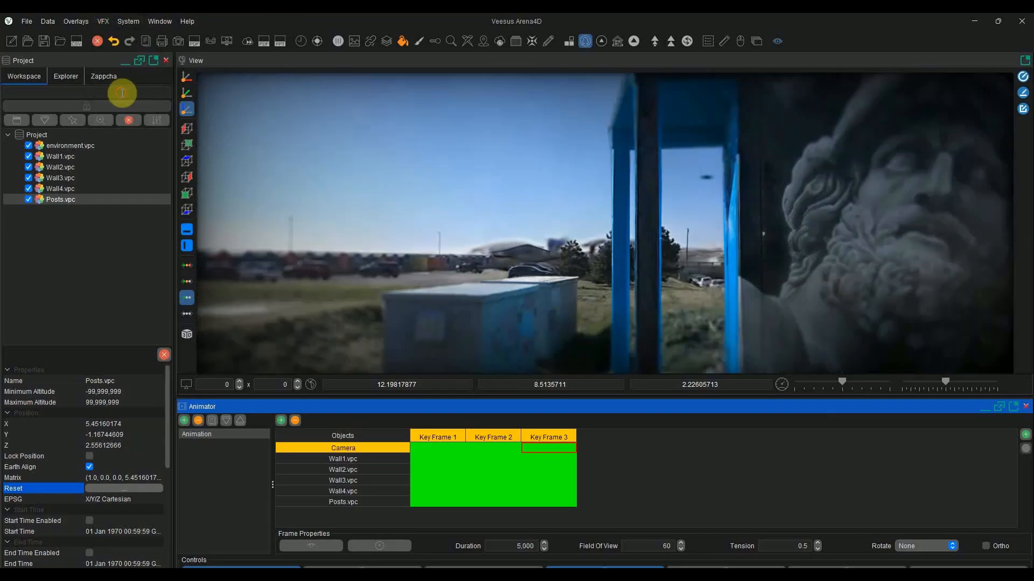
left_click(435, 448)
left_click(493, 448)
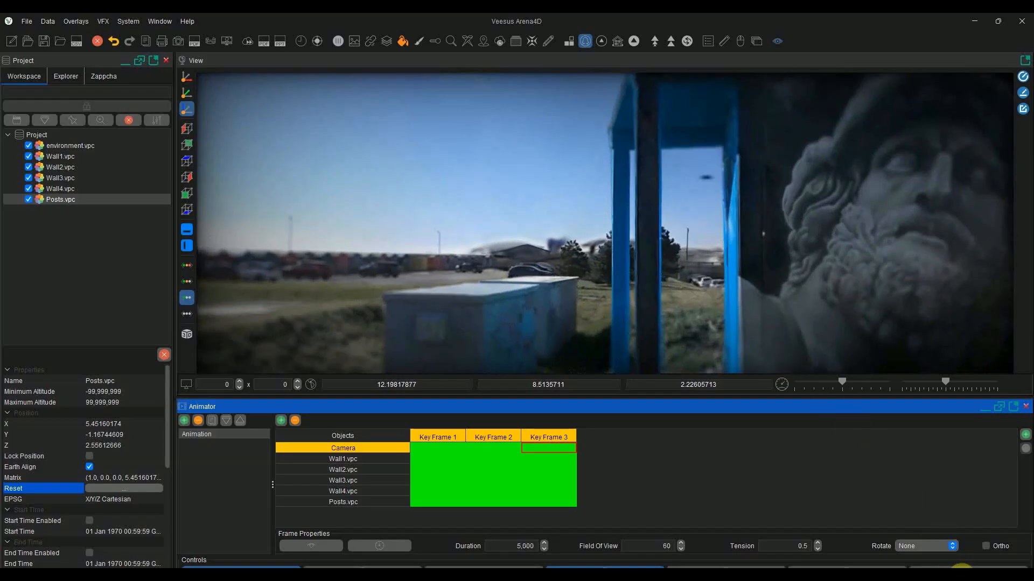
Return to the Key Frame 1 camera and export the animation as an HD (1920 x 1080) MP4 at 60 frames per second.
left_click(459, 451)
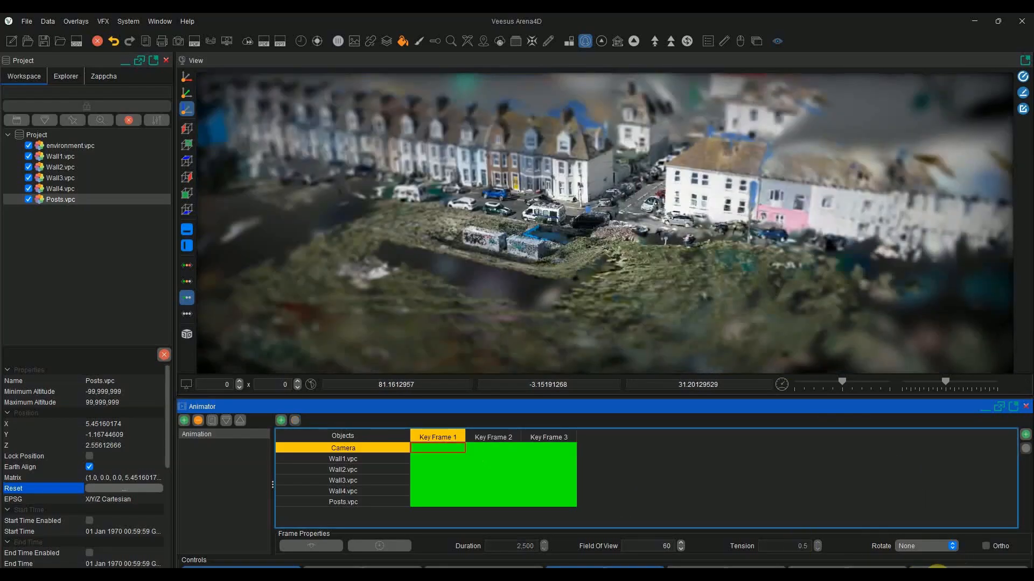
left_click(936, 568)
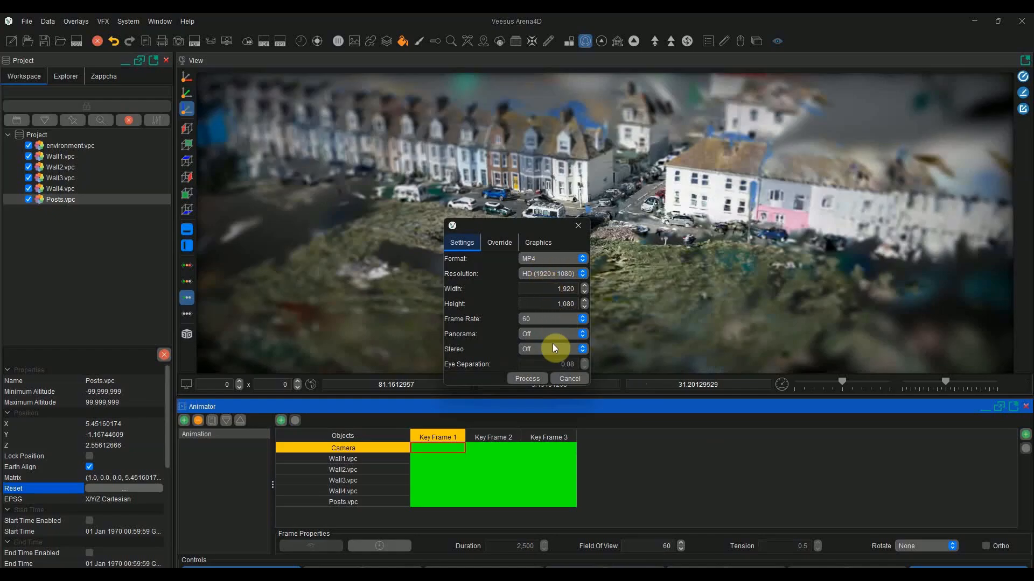
left_click(539, 380)
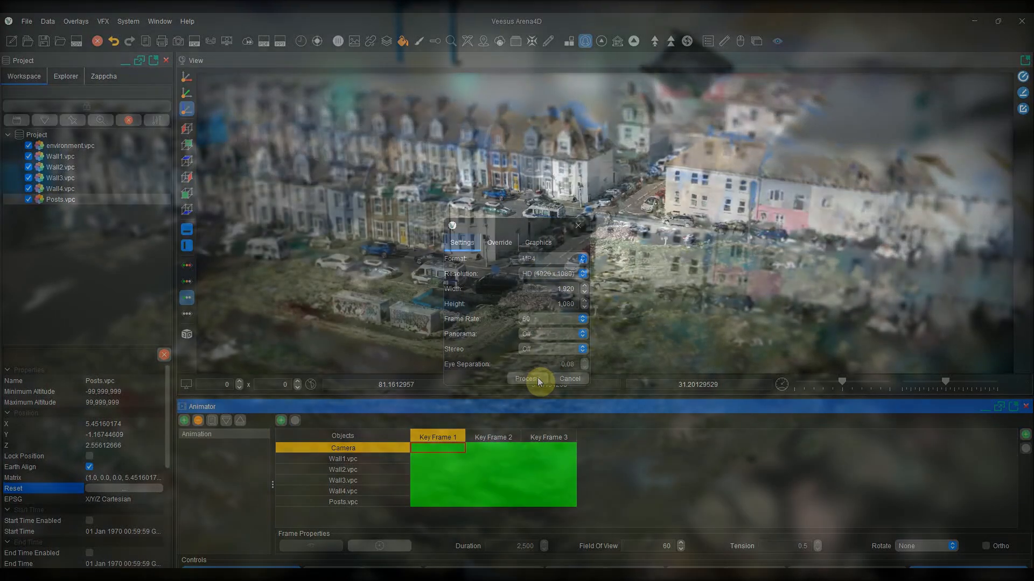